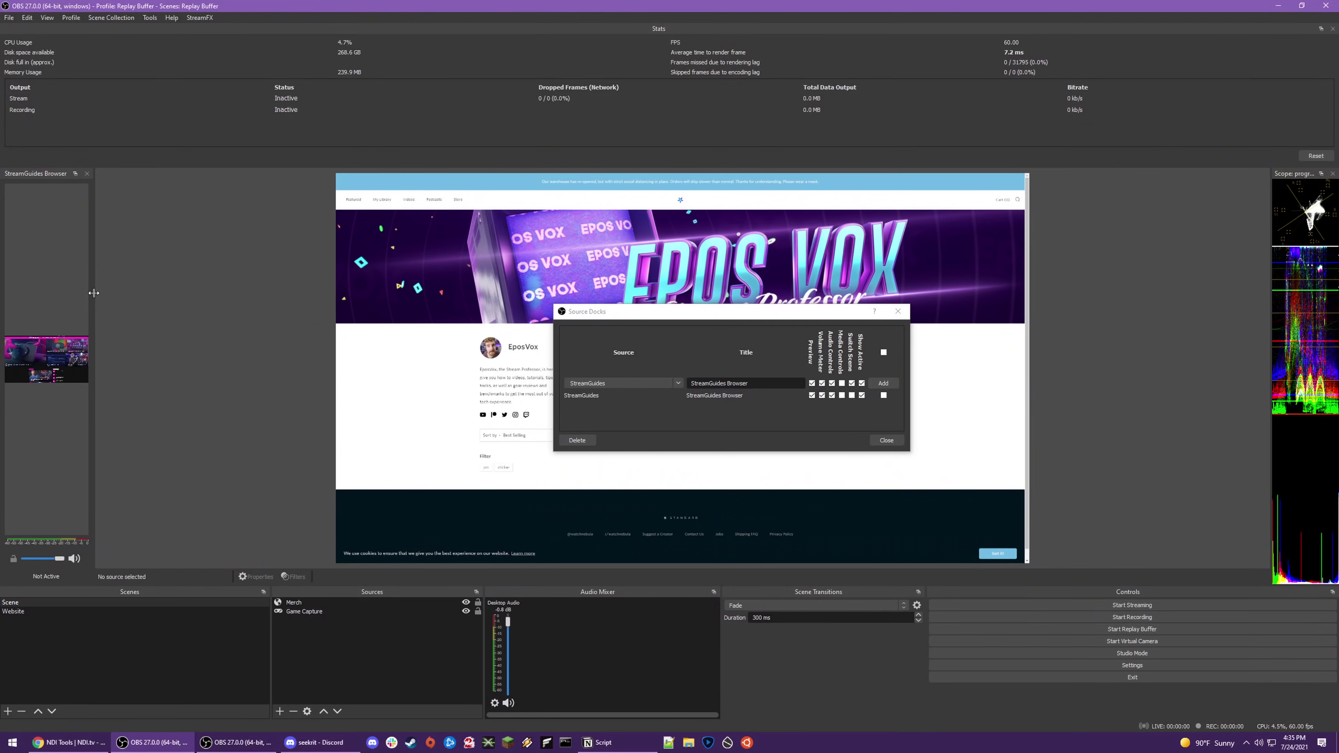
Step: Use Luma Wipe for the Any → Scene 2 transition rule and enter 2 for Blue Lift
left_click_drag(90, 342, 475, 341)
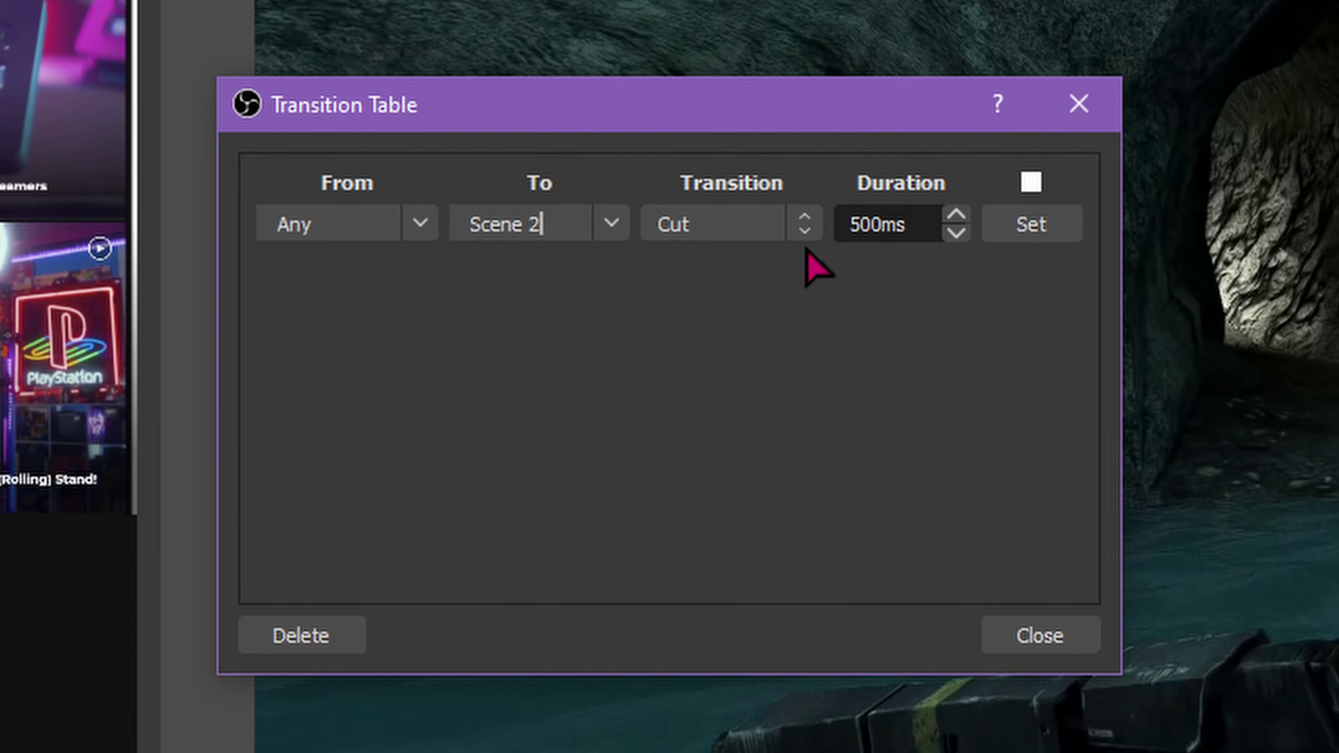
left_click(791, 225)
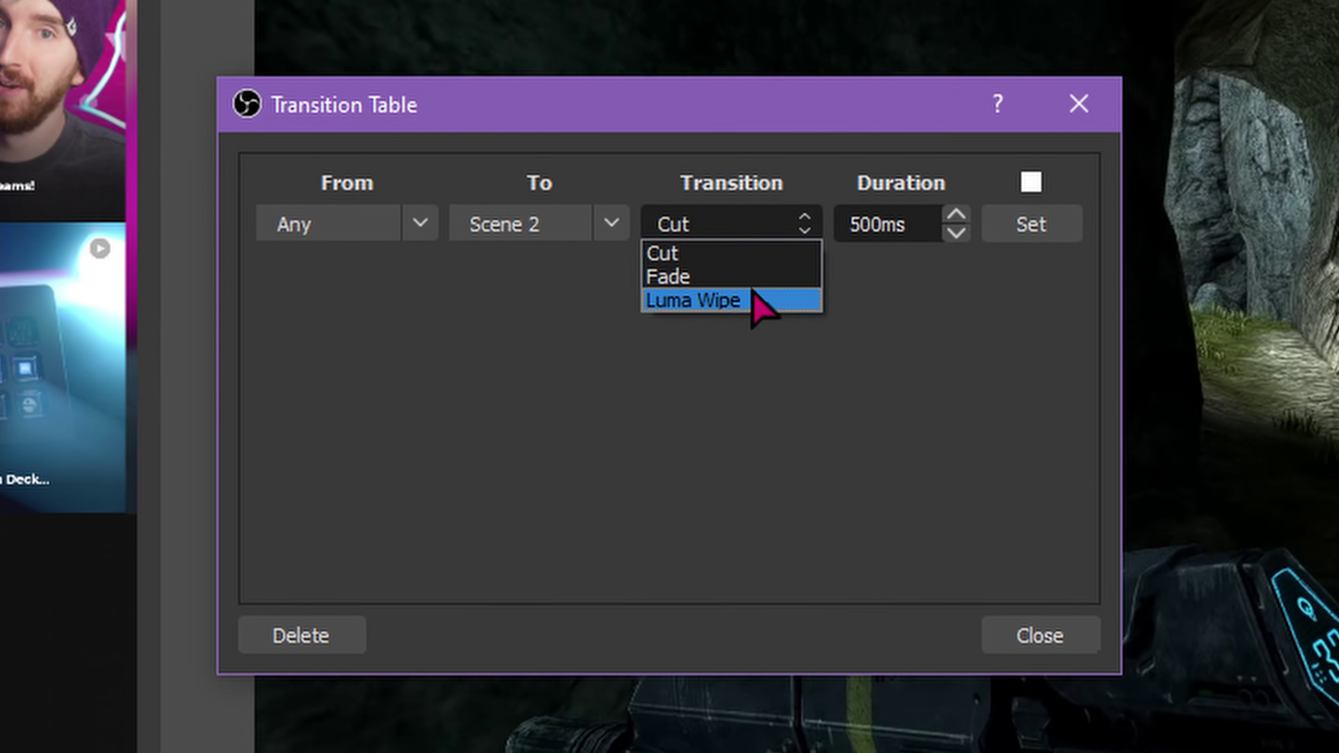
left_click(759, 300)
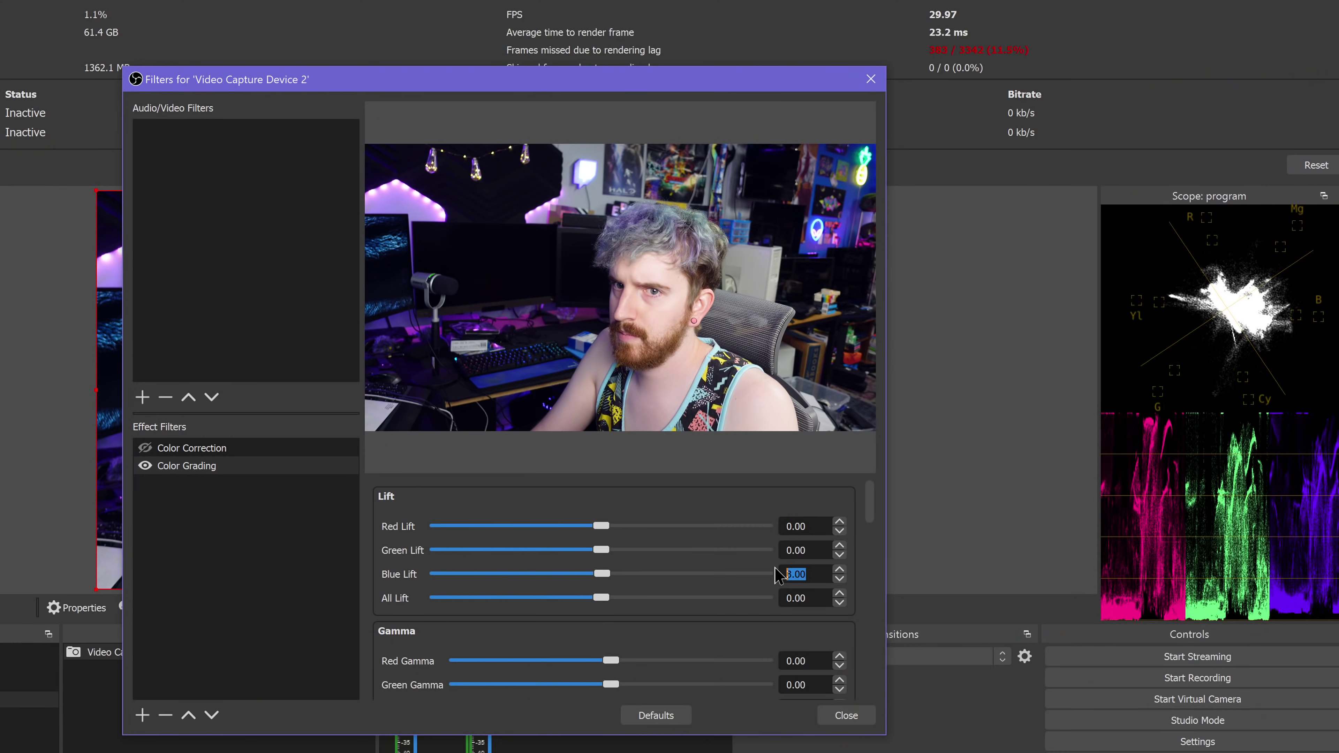
type("2")
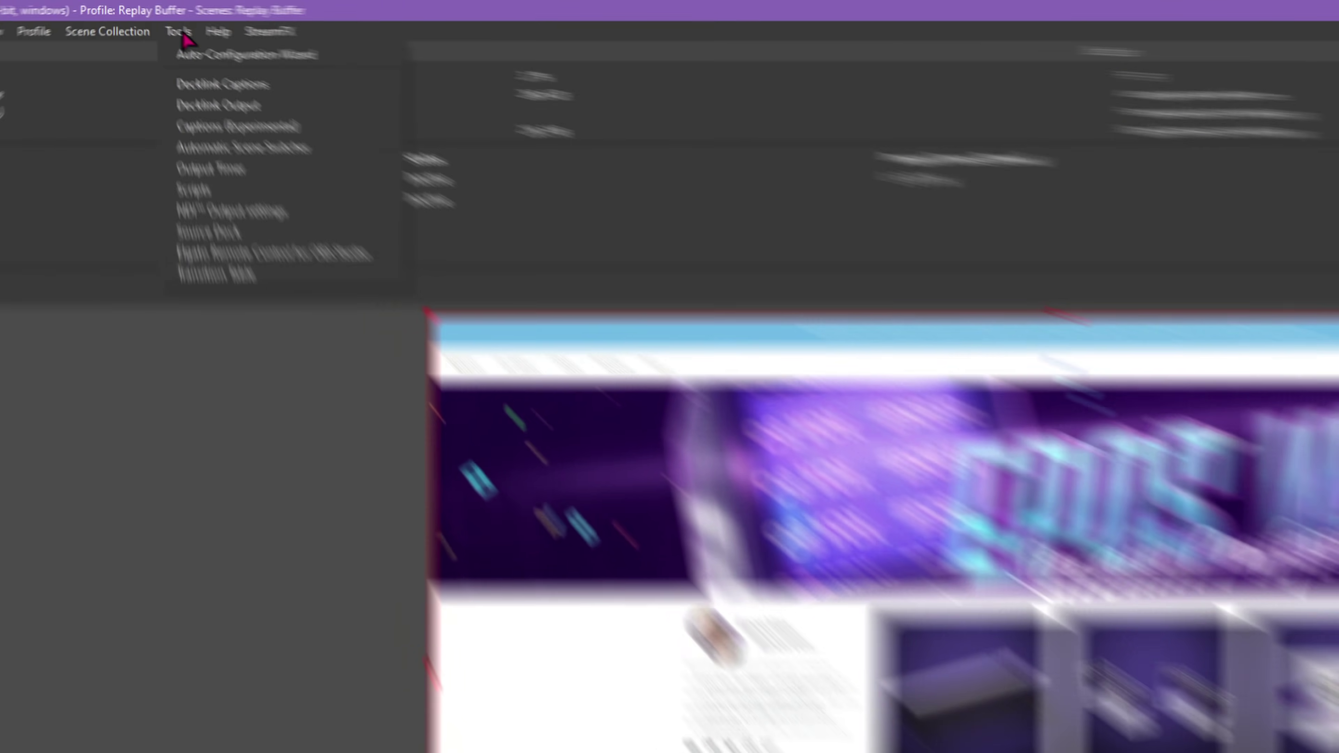
Step: In the enlarged Source Docks dialog, choose StreamGuides as the dock source and toggle dock locking
left_click(272, 235)
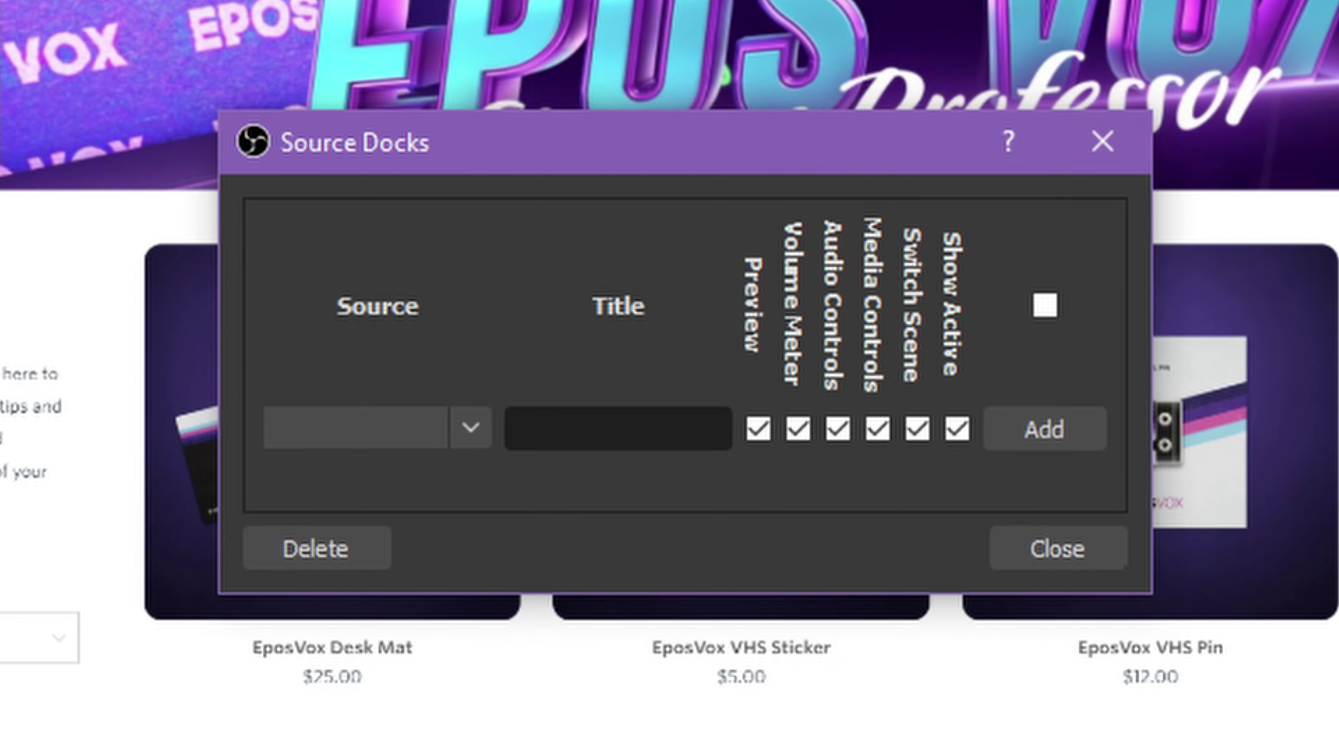
left_click_drag(1157, 607, 1338, 699)
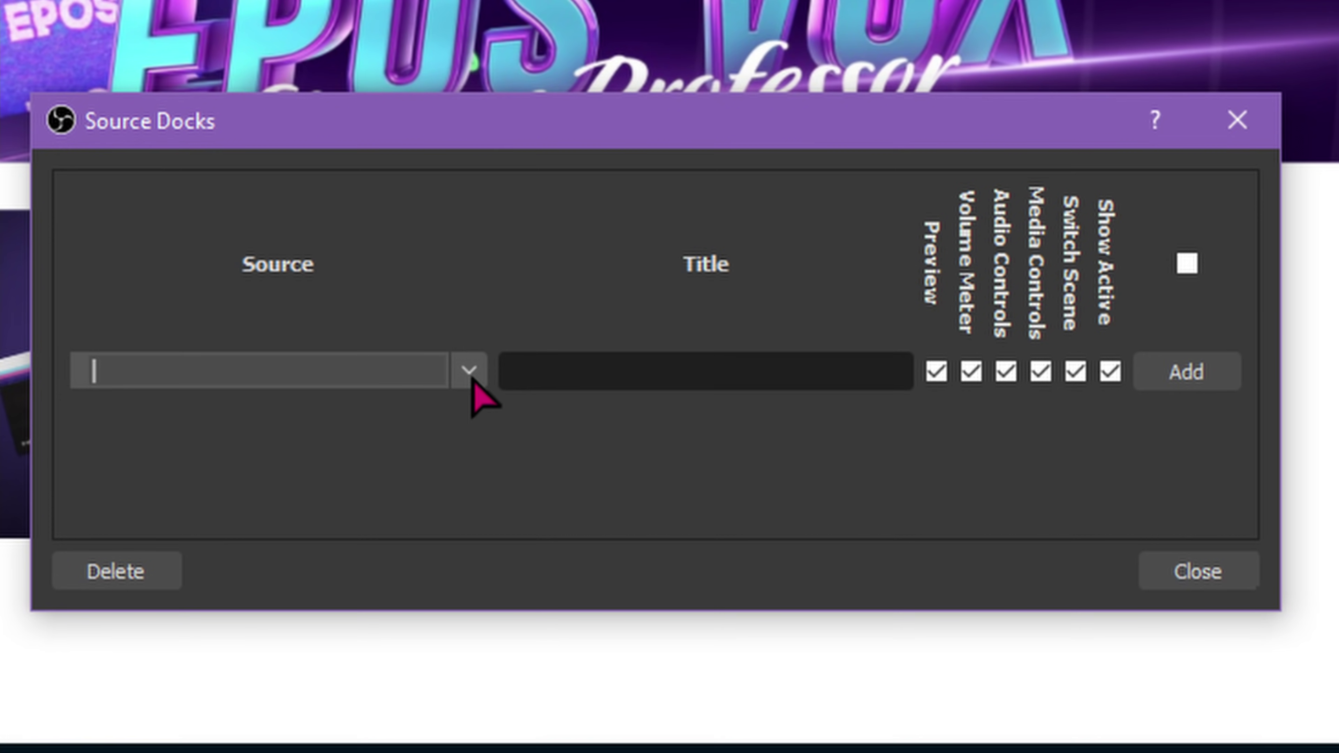
left_click(470, 372)
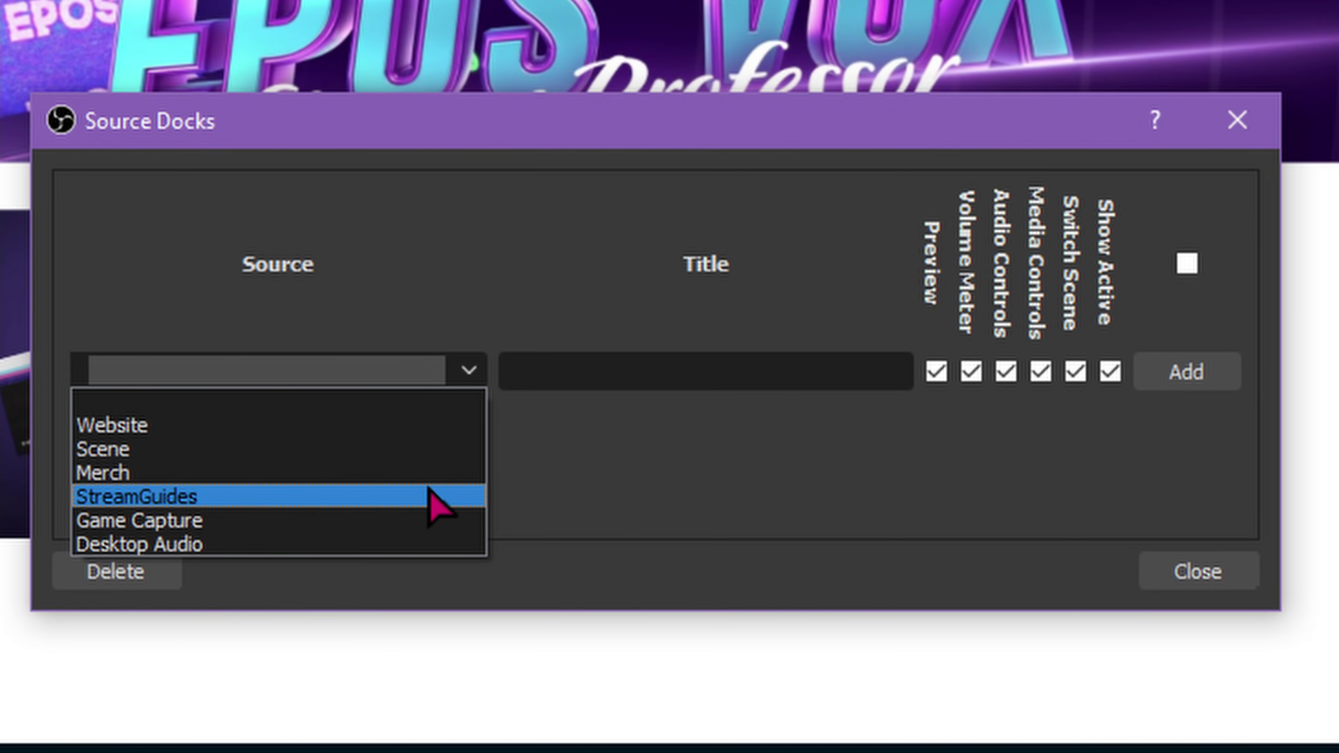
left_click(433, 495)
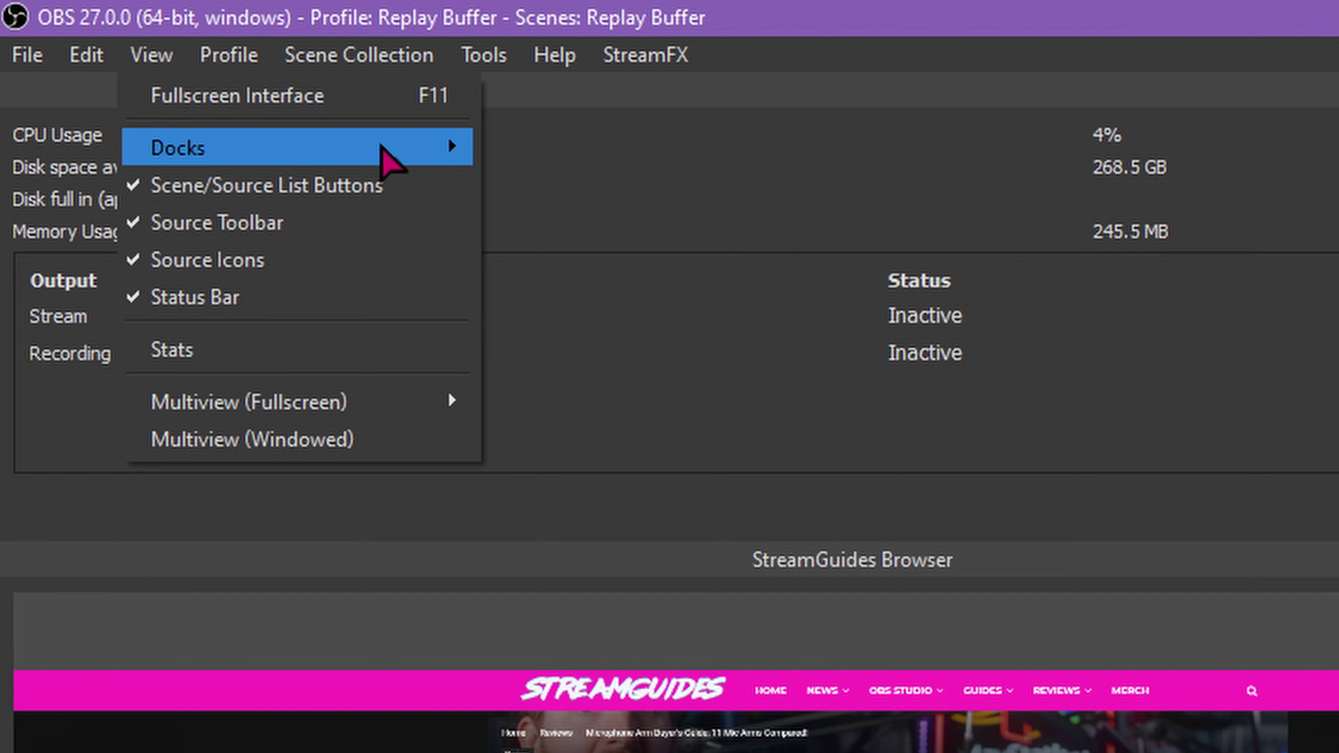
mouse_move(391, 150)
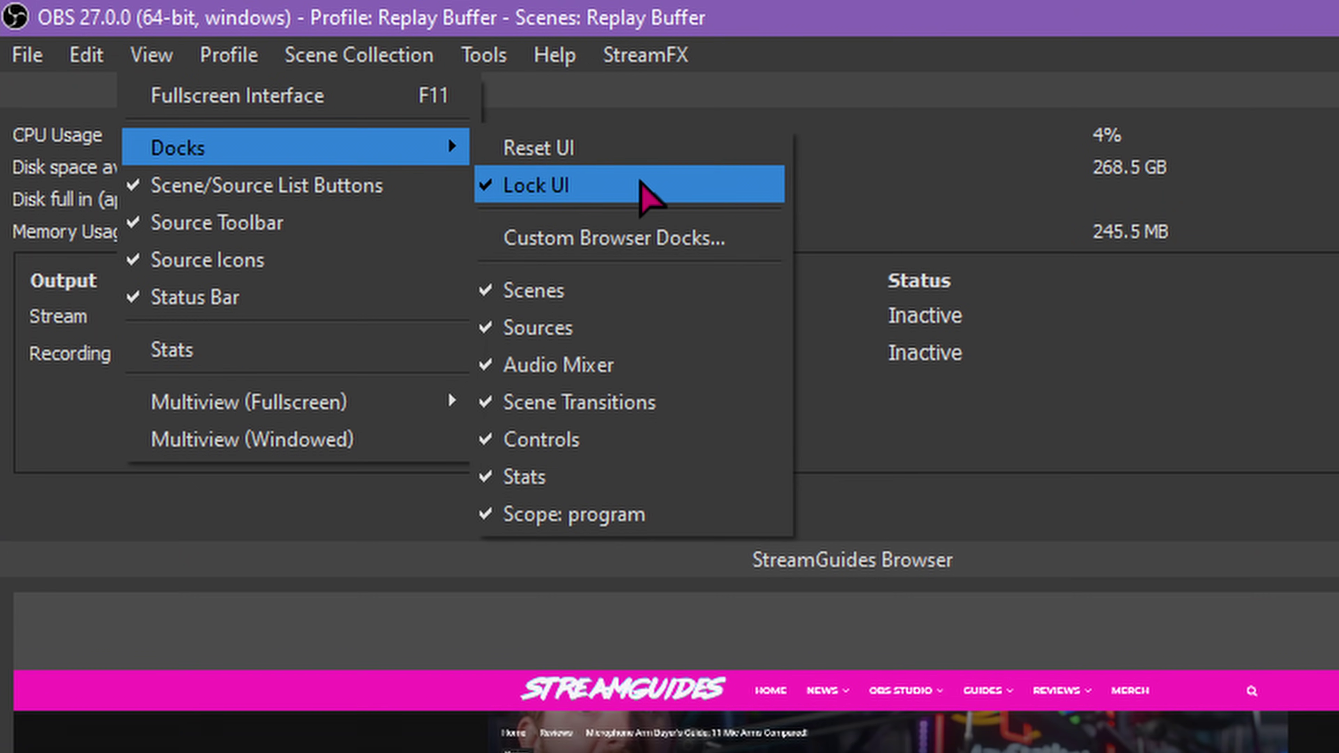
left_click(635, 190)
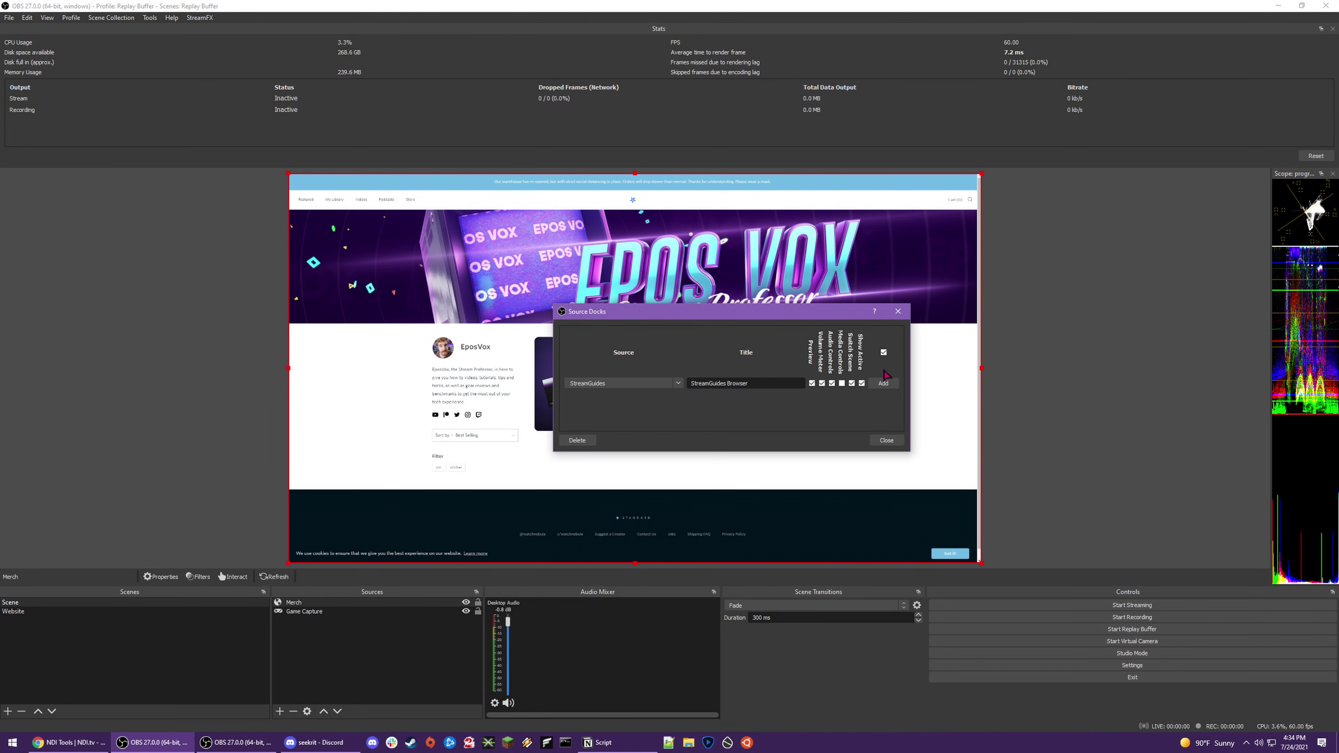
Step: Add the StreamGuides Browser dock, attach it left of the preview, widen it, and close the dialog
left_click(883, 384)
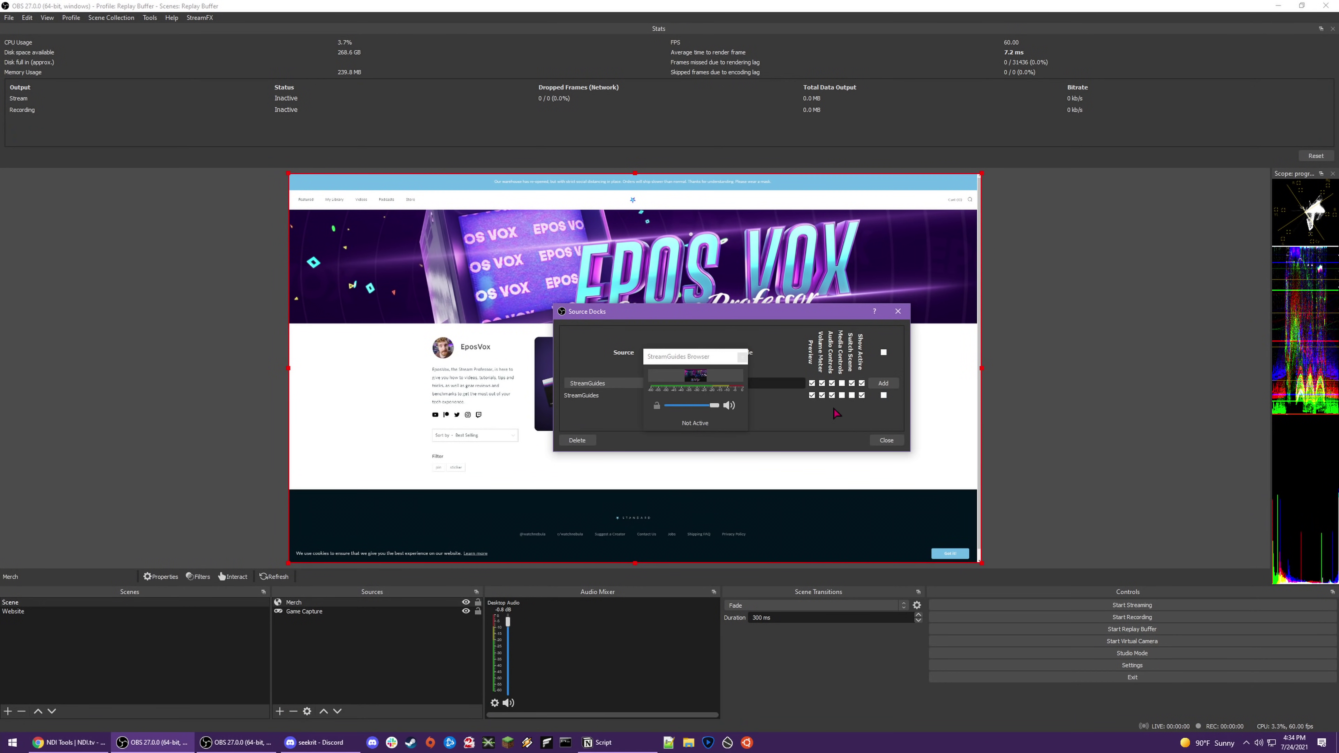
left_click_drag(702, 362, 8, 281)
left_click_drag(93, 292, 551, 292)
left_click(886, 440)
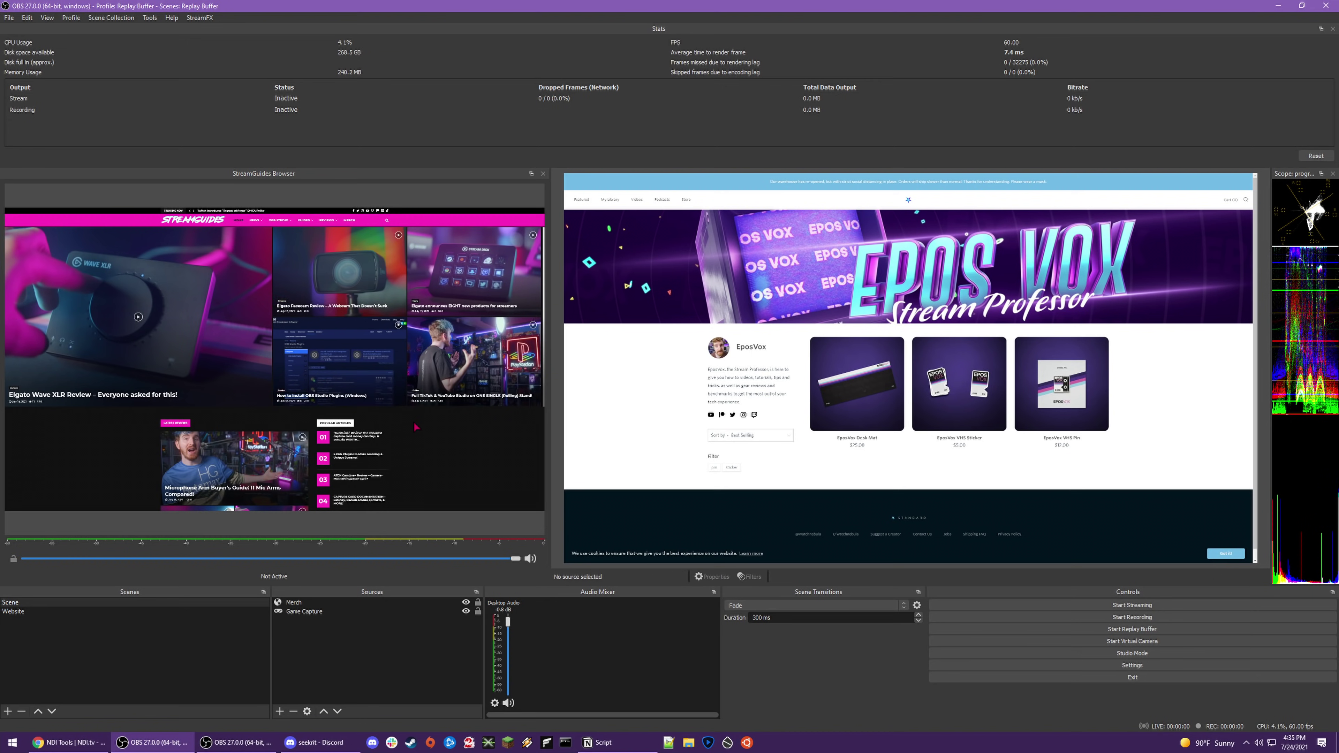
Step: Browse the plugins install article in the dock, return home, then put the Website scene live with F2
left_click(352, 392)
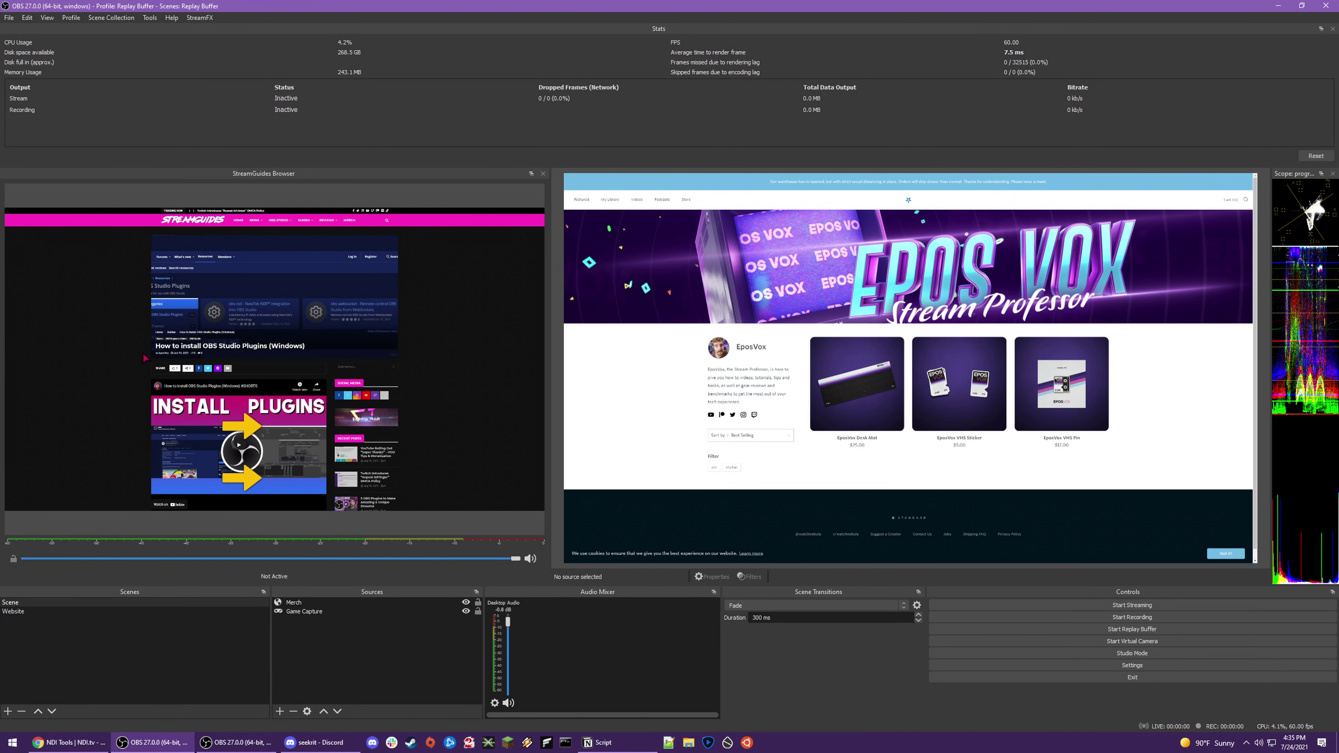
left_click(188, 221)
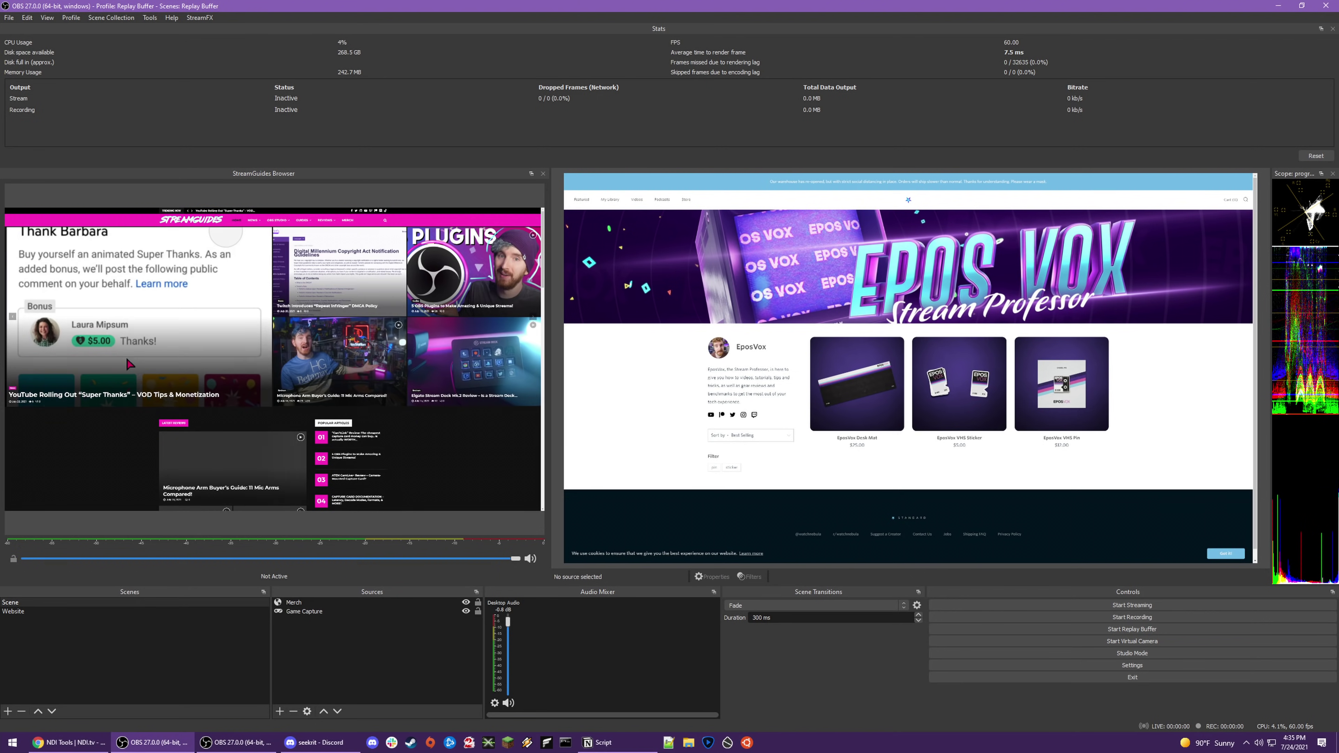
scroll(487, 476, "down", 3)
scroll(487, 476, "down", 3)
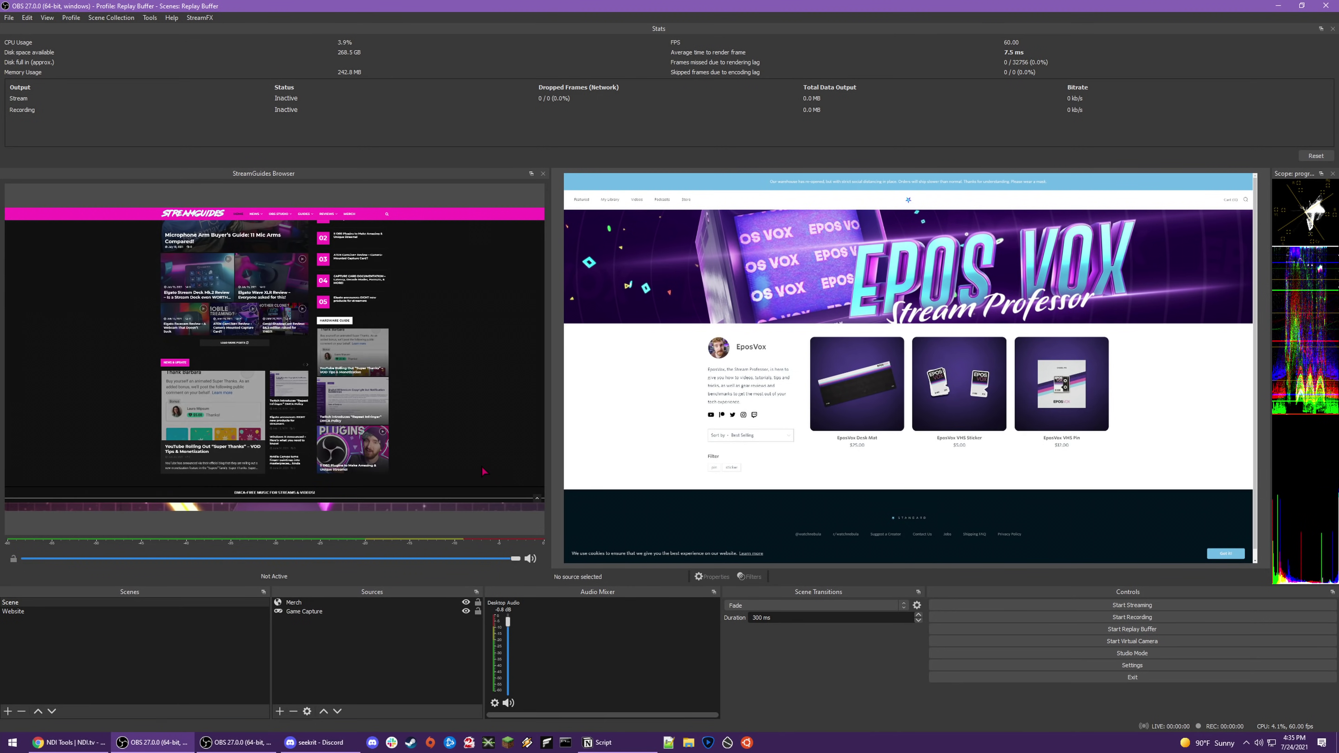
scroll(489, 462, "up", 6)
key("F2")
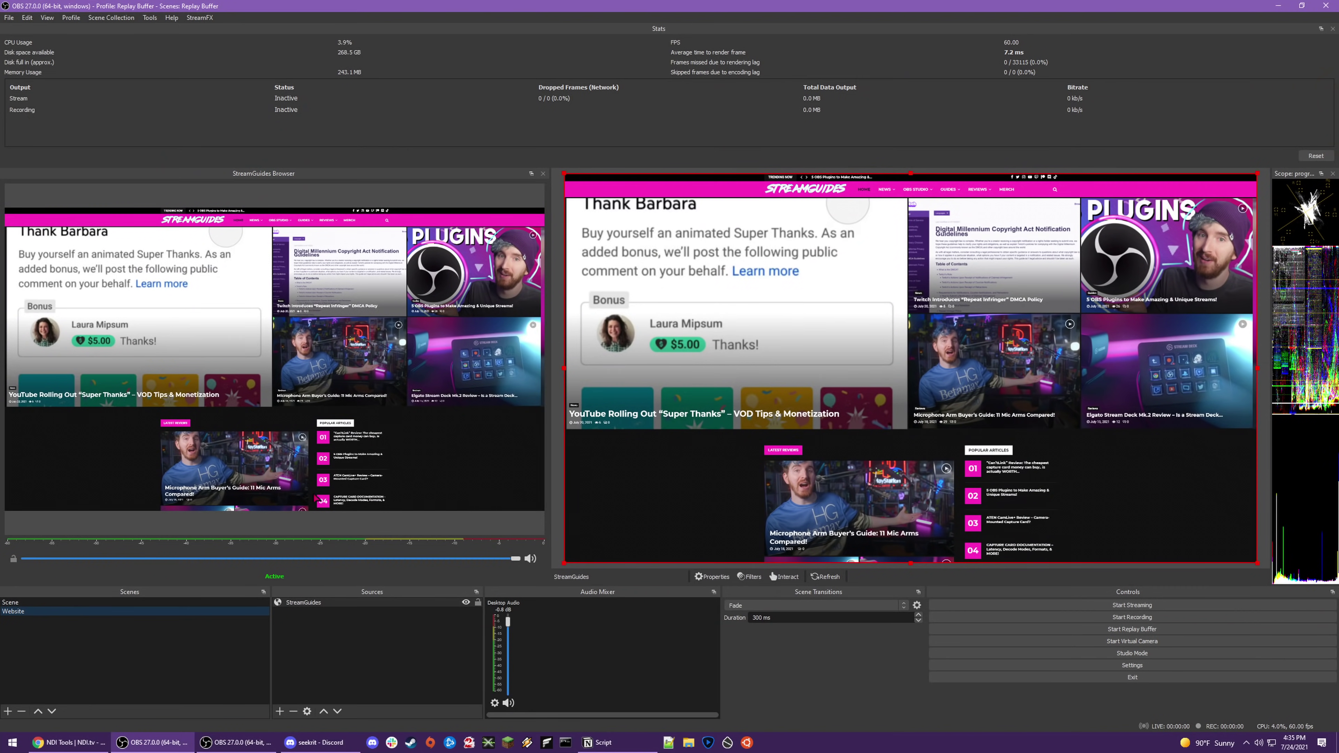
left_click(482, 365)
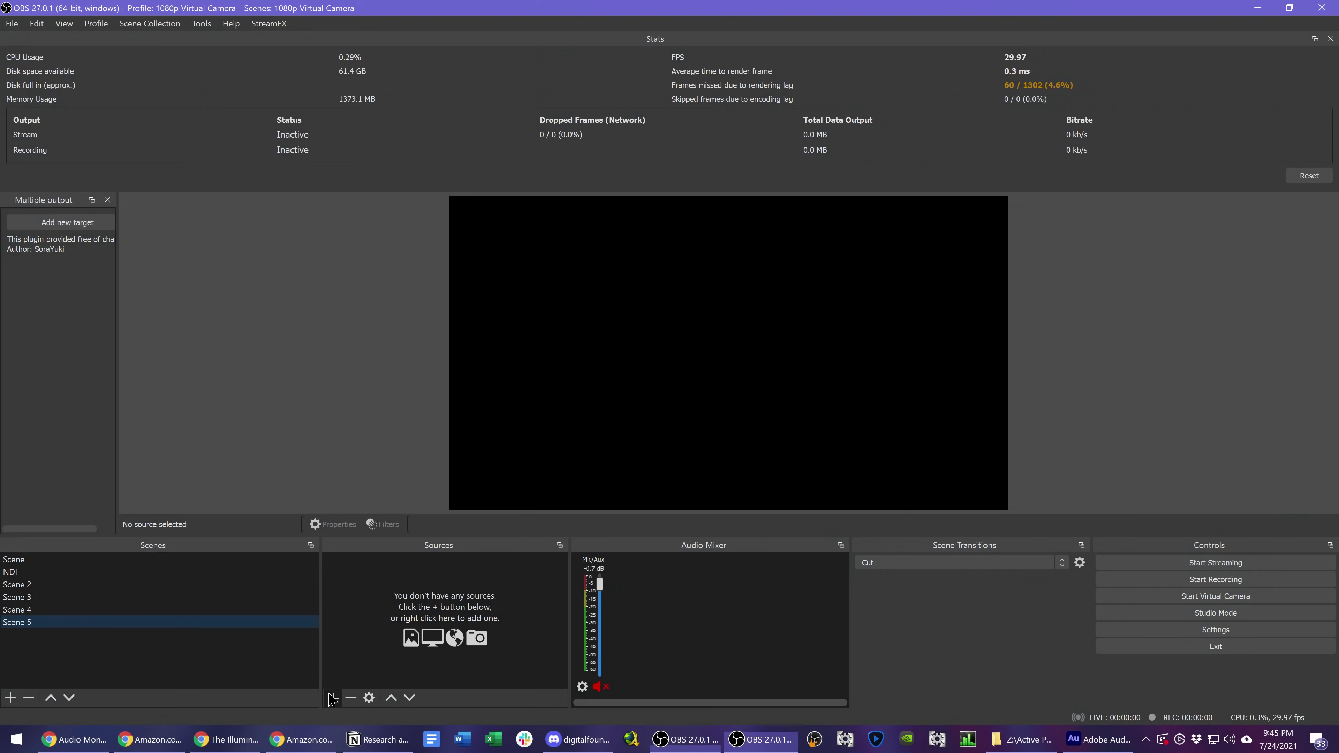
Step: Add a newly created DroidCam OBS source to Scene 5
left_click(330, 698)
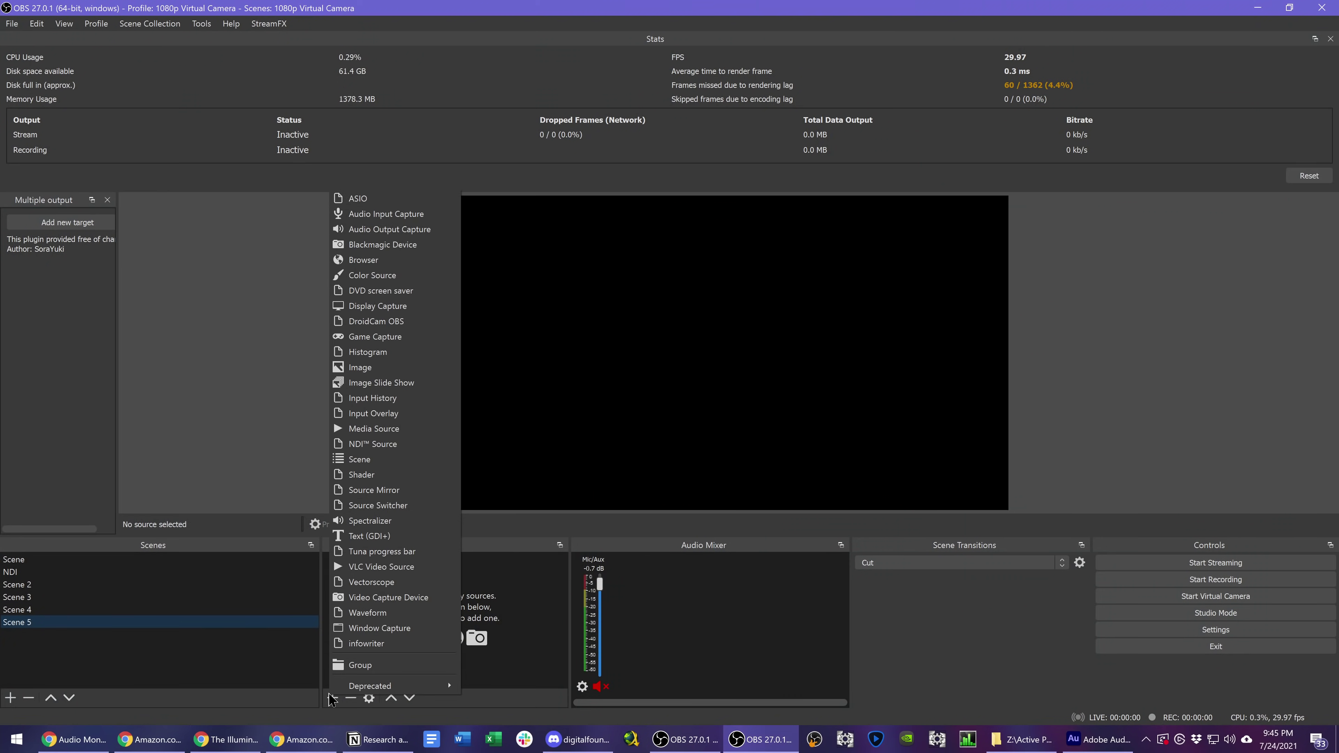
left_click(413, 324)
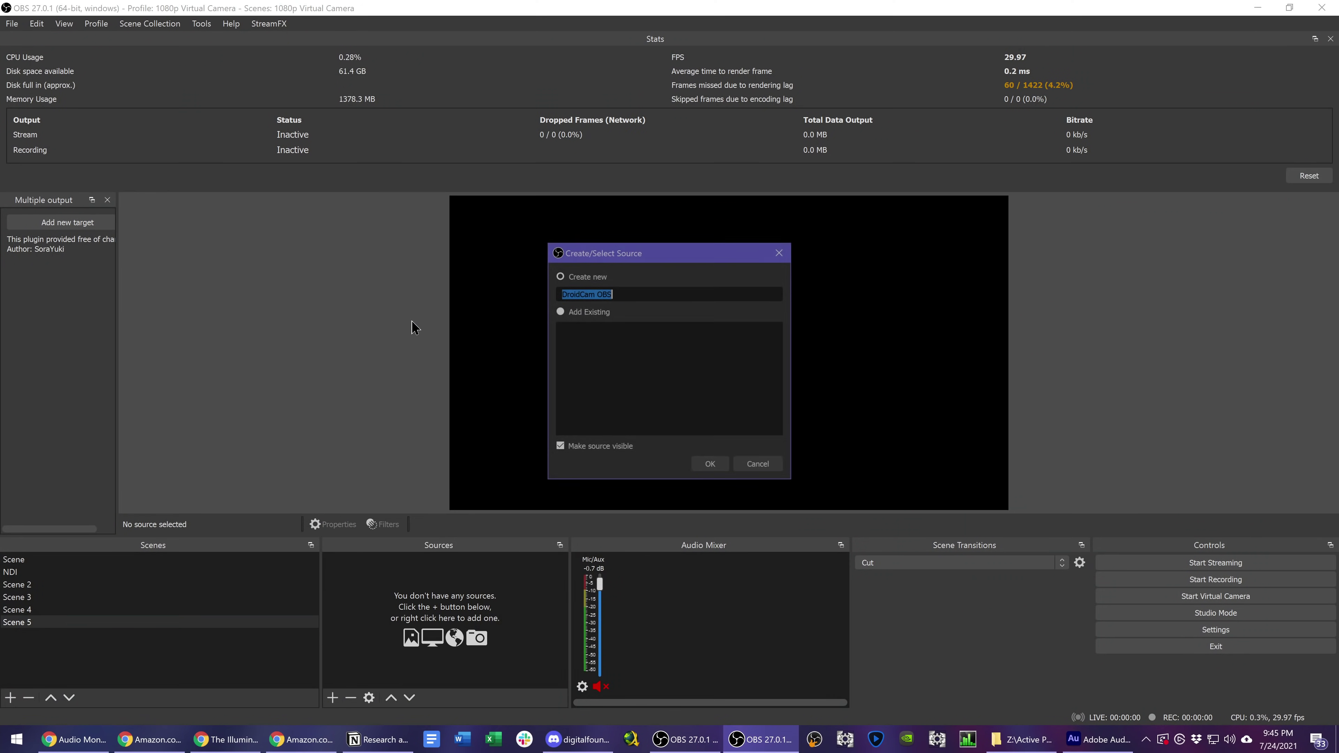
left_click(710, 466)
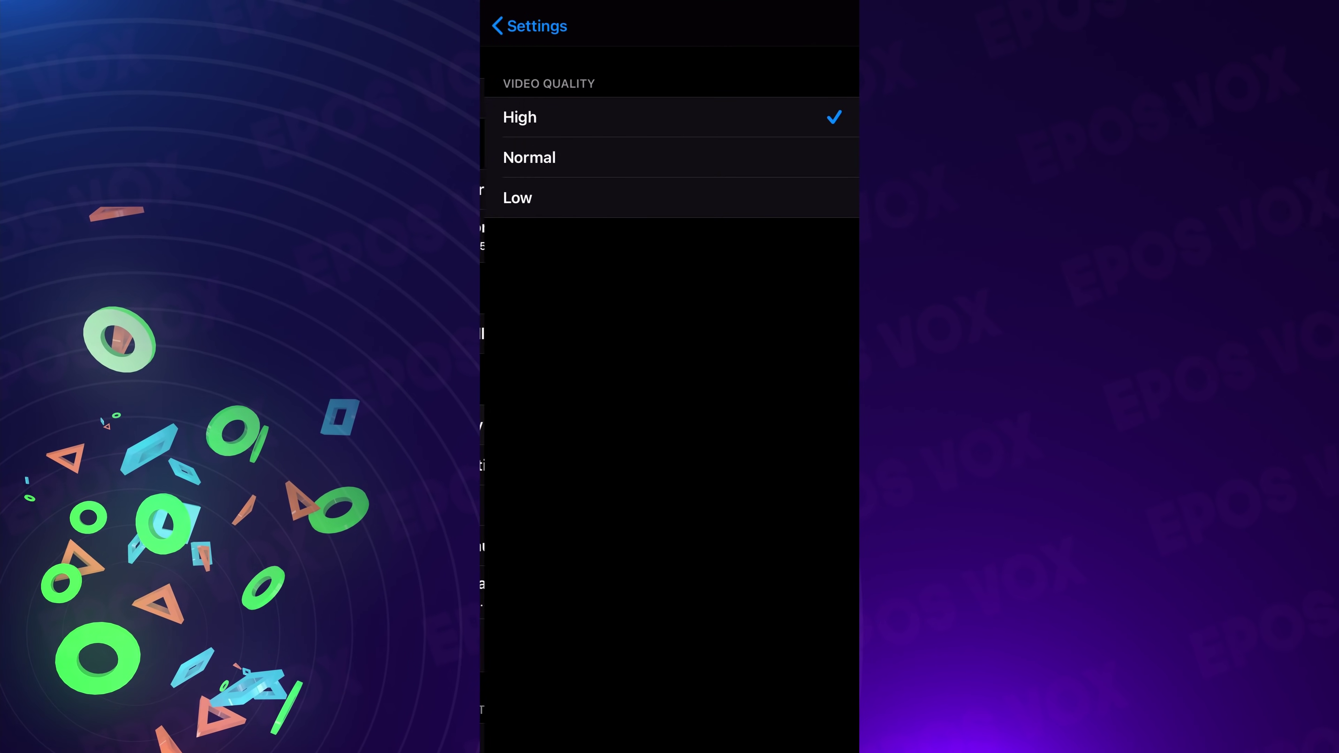
left_click(530, 157)
left_click(517, 197)
left_click(520, 118)
left_click(529, 26)
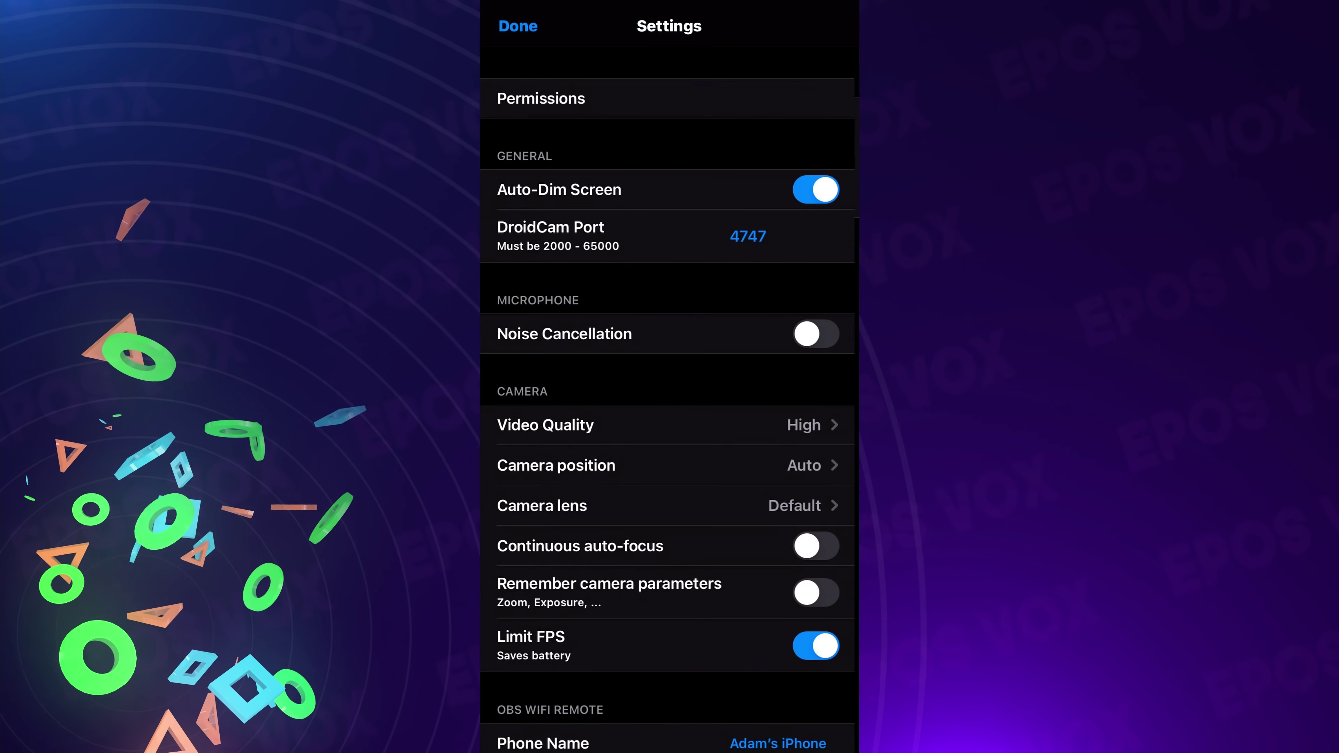
left_click(543, 466)
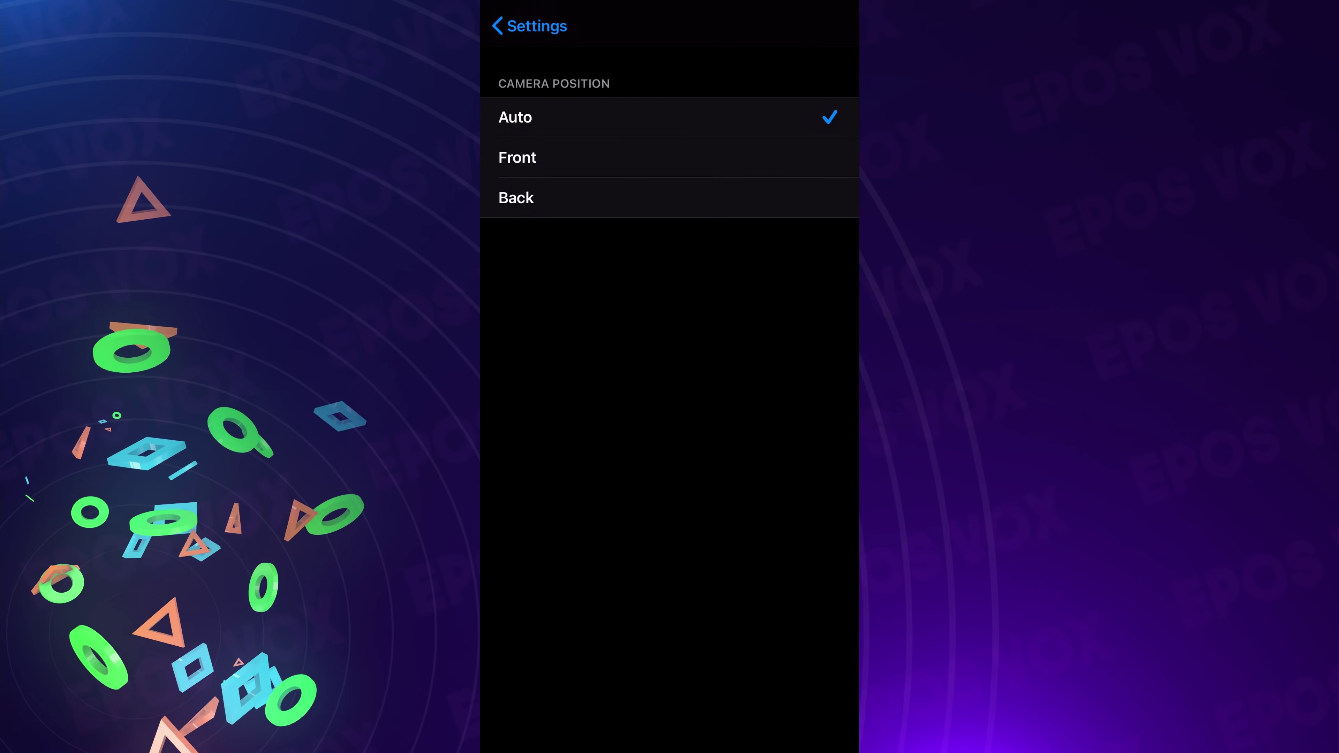
left_click(530, 26)
left_click(543, 506)
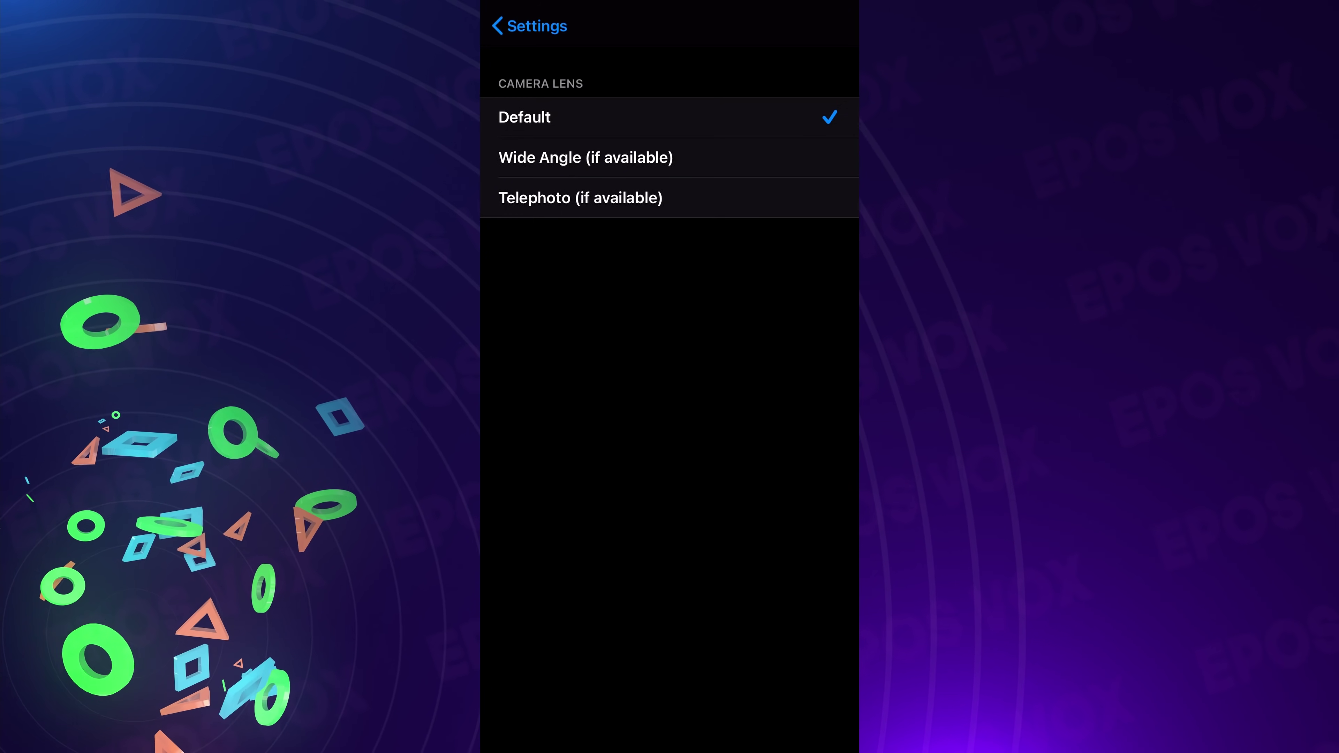
left_click(529, 26)
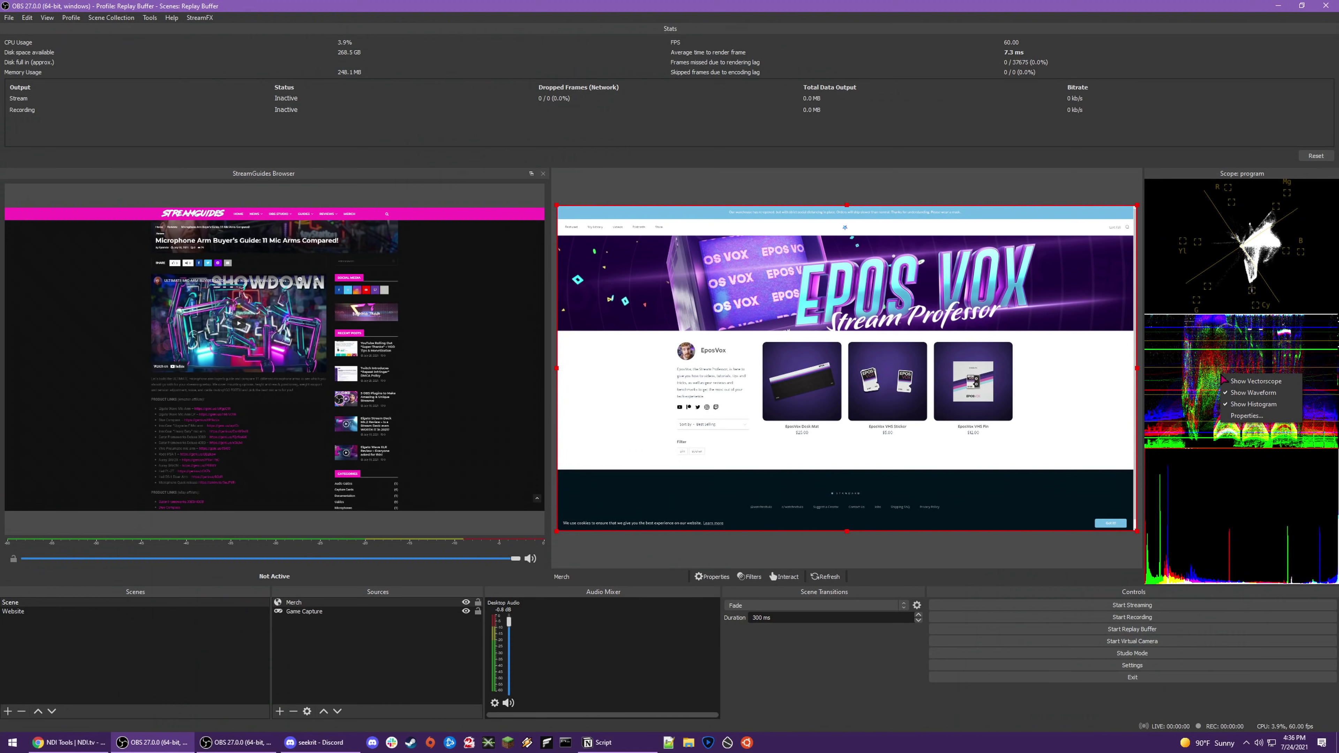
Step: Open the scope's properties and set the vectorscope to Amber, IQ graticule with 709 colour space
left_click(1265, 416)
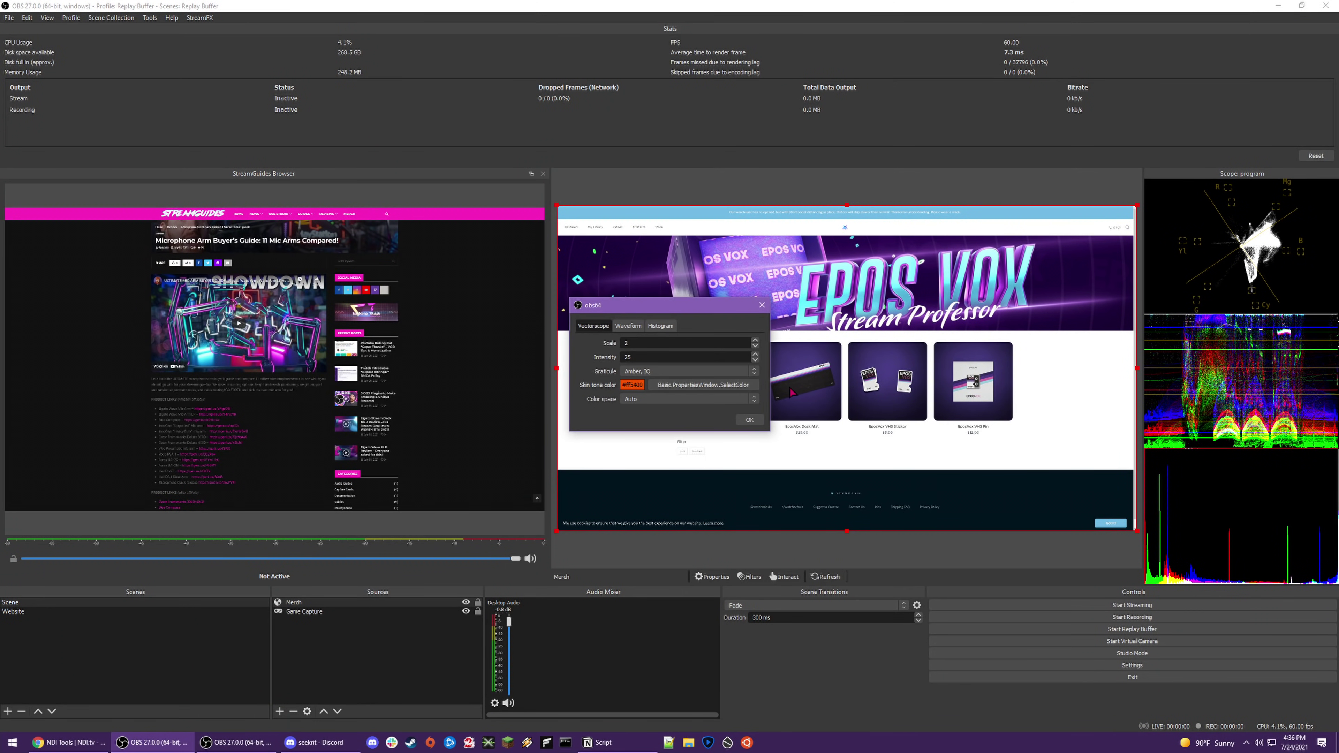
left_click(747, 373)
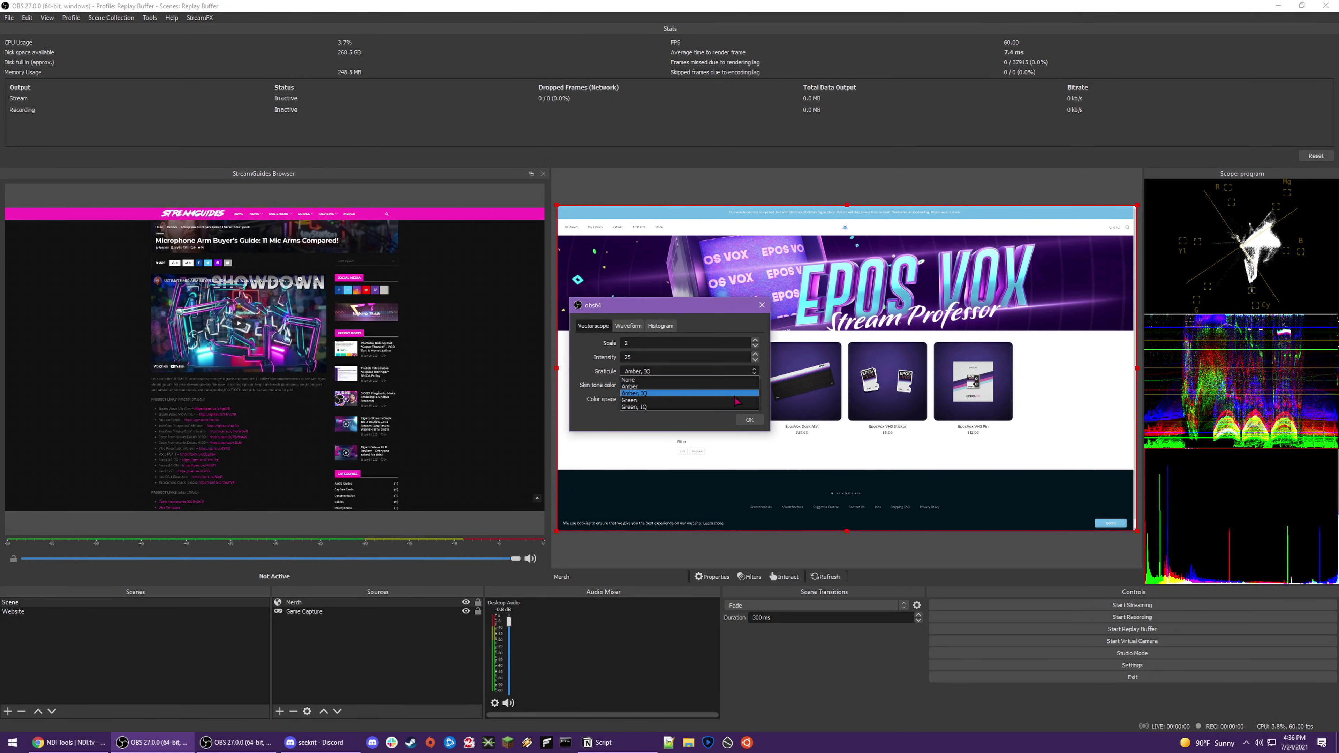
left_click(614, 359)
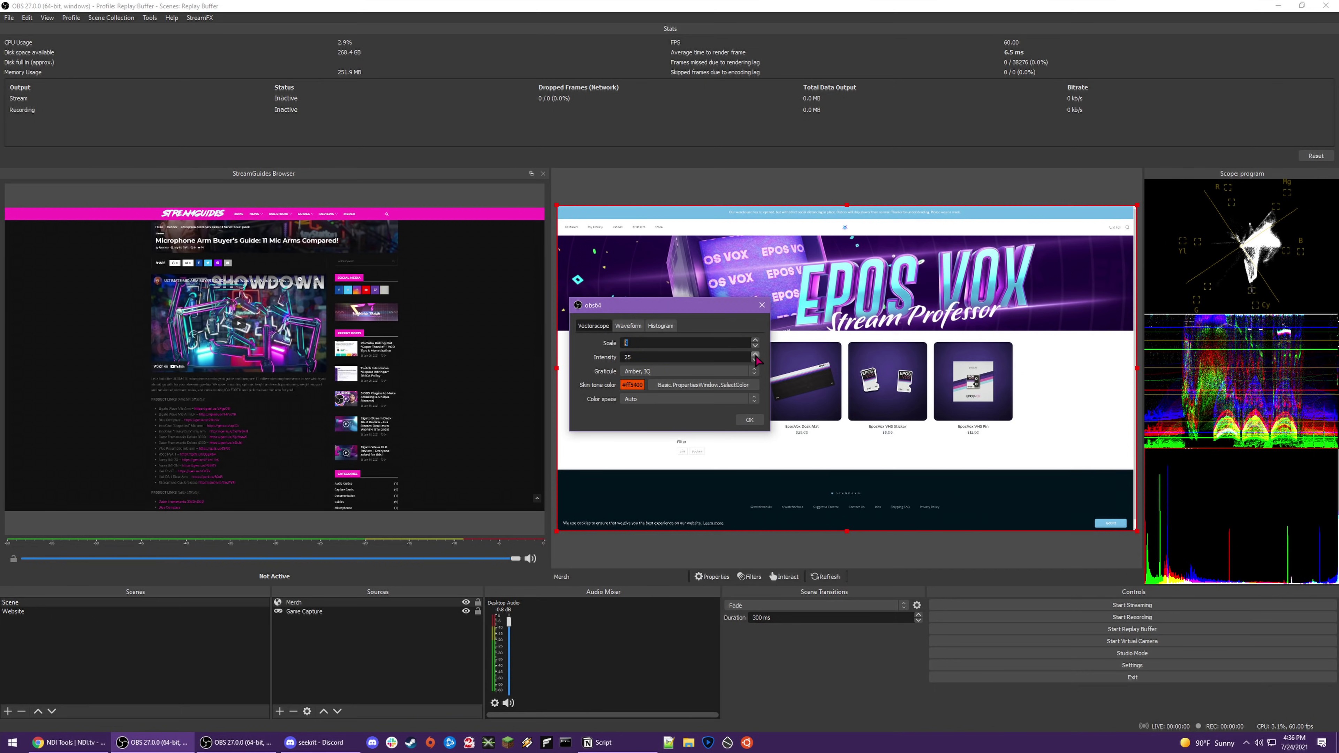
left_click(742, 403)
left_click(724, 421)
Step: On the Waveform tab, try the Parade display, then settle it back on Stack
left_click(628, 326)
left_click(691, 357)
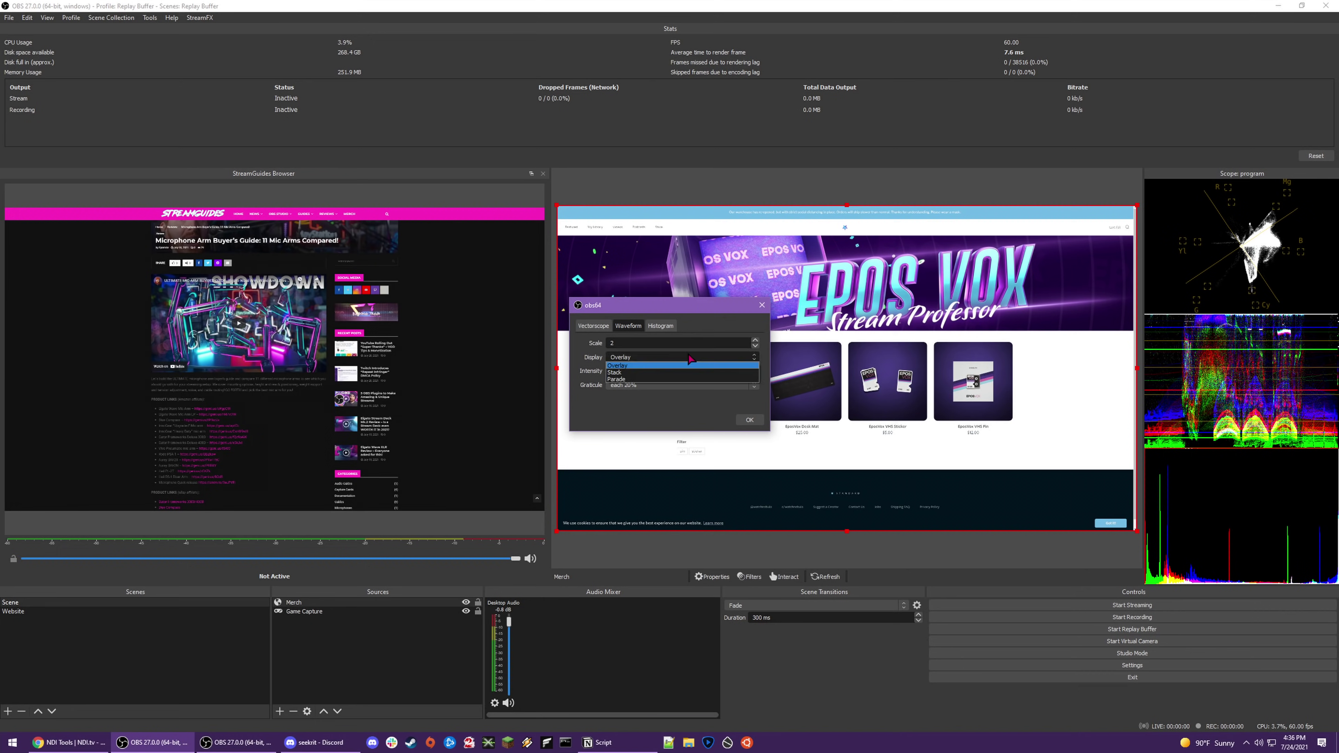
left_click(685, 372)
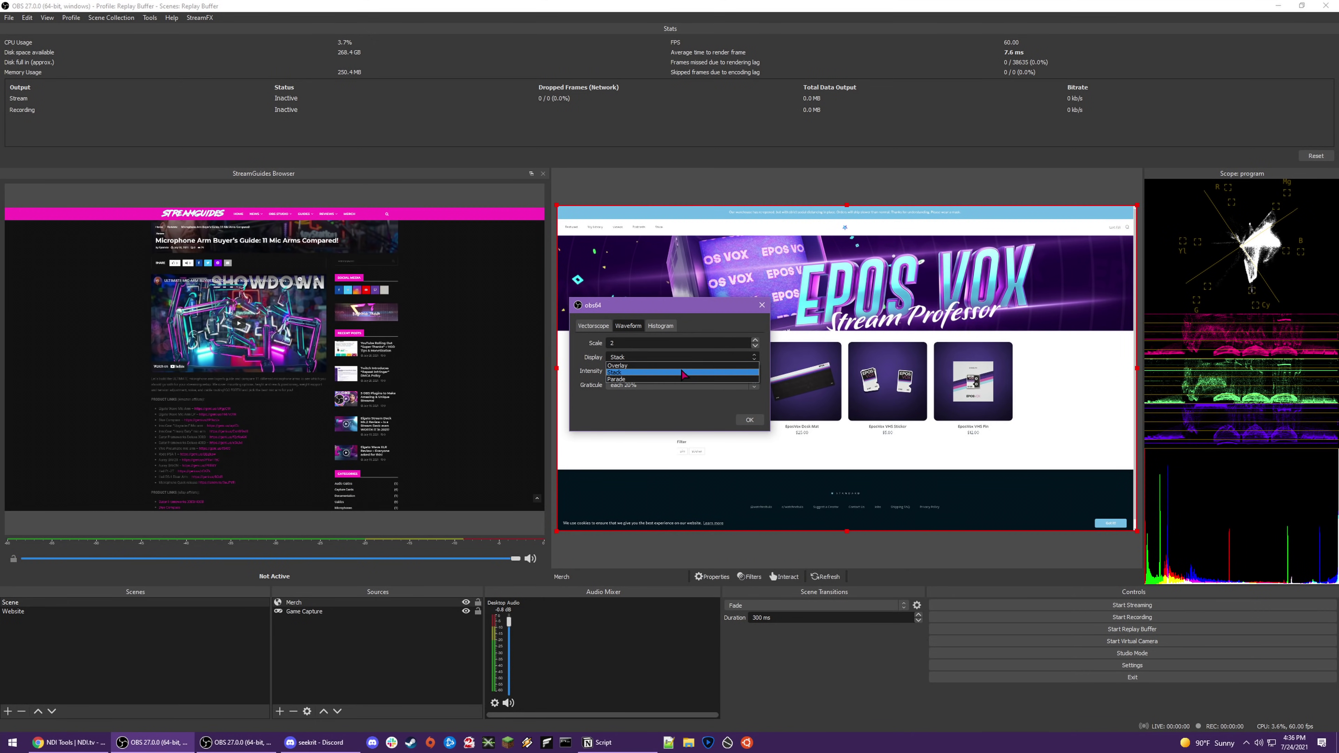
left_click(683, 379)
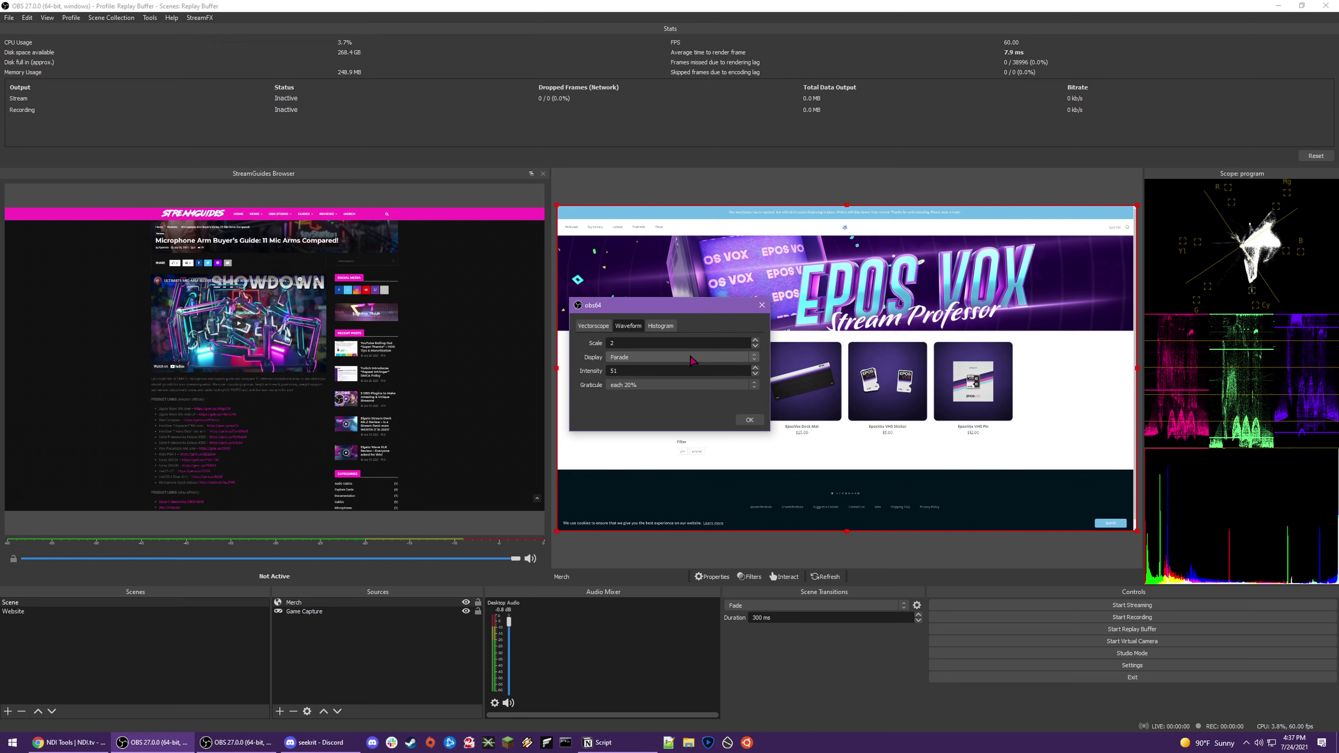
left_click(680, 386)
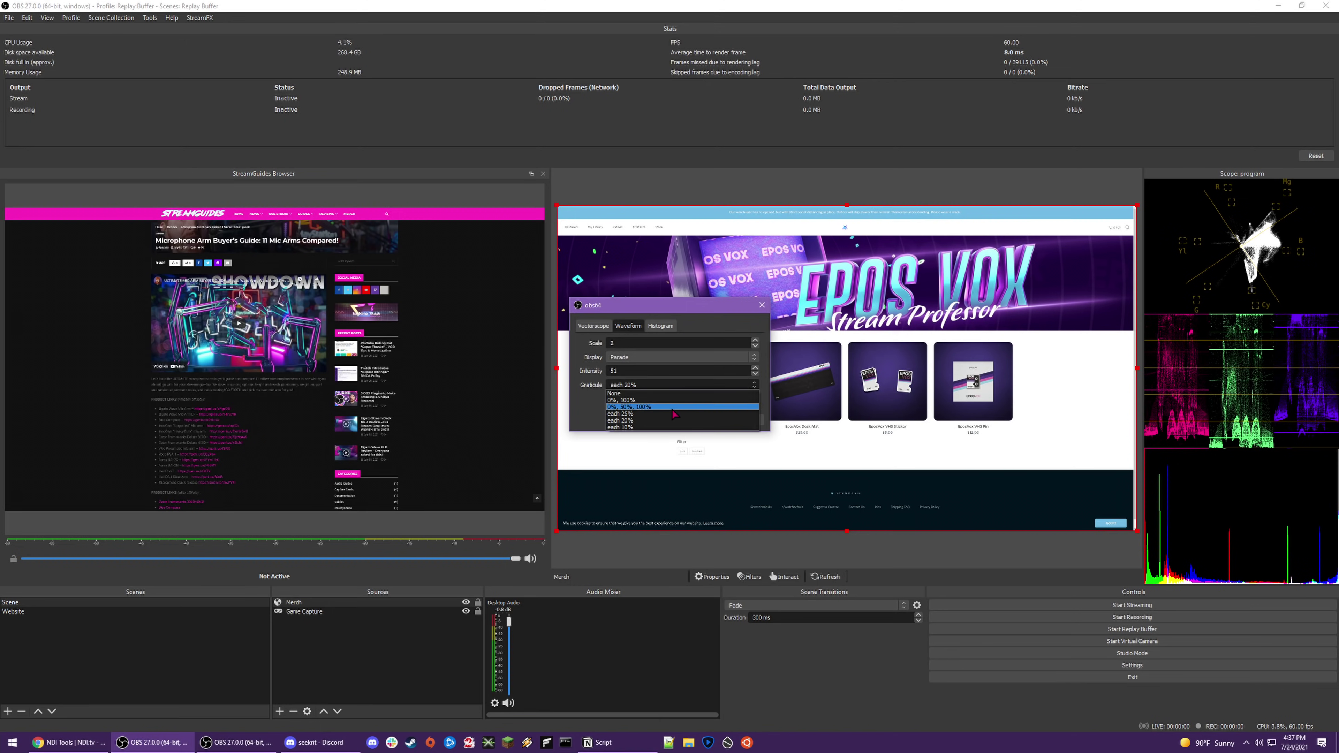
left_click(675, 357)
left_click(674, 357)
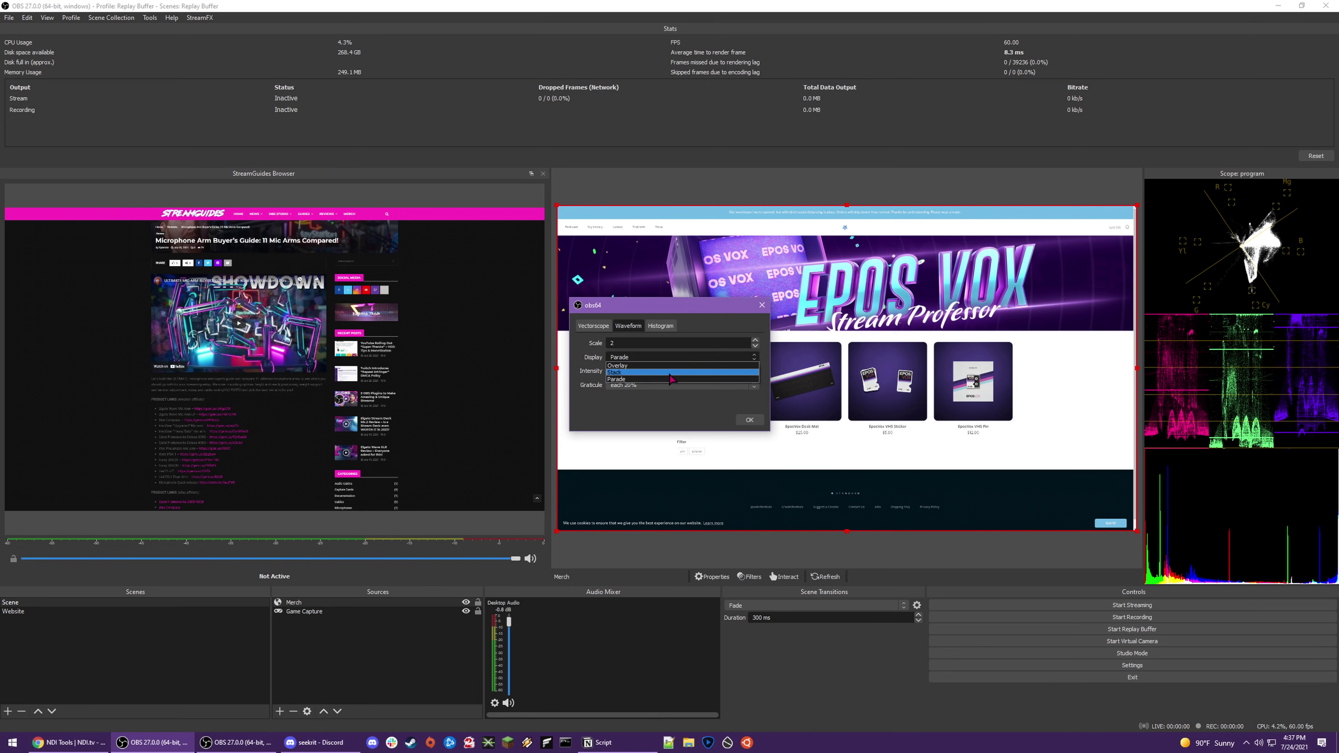
left_click(669, 372)
scroll(673, 370, "up", 5)
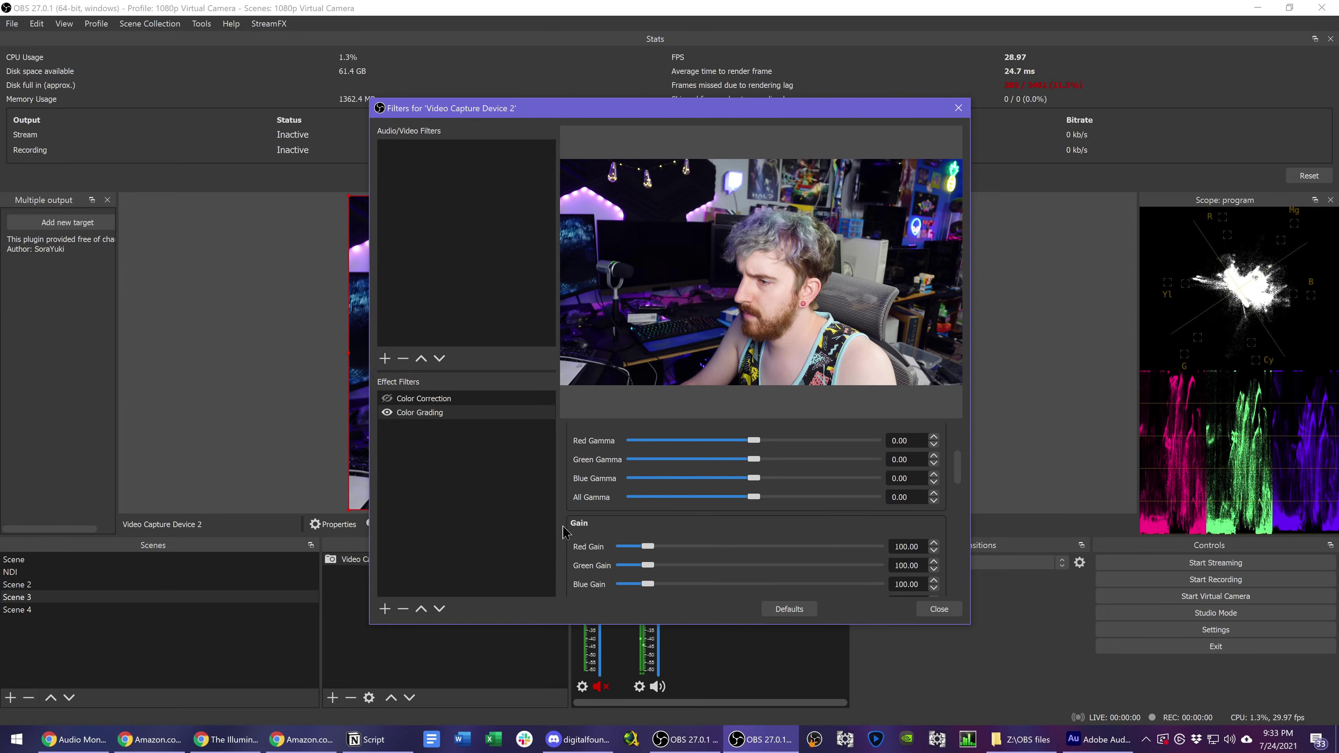
Step: Scroll through Video Capture Device 2's Color Grading settings down to Color Correction and back
scroll(564, 530, "down", 3)
scroll(576, 533, "down", 3)
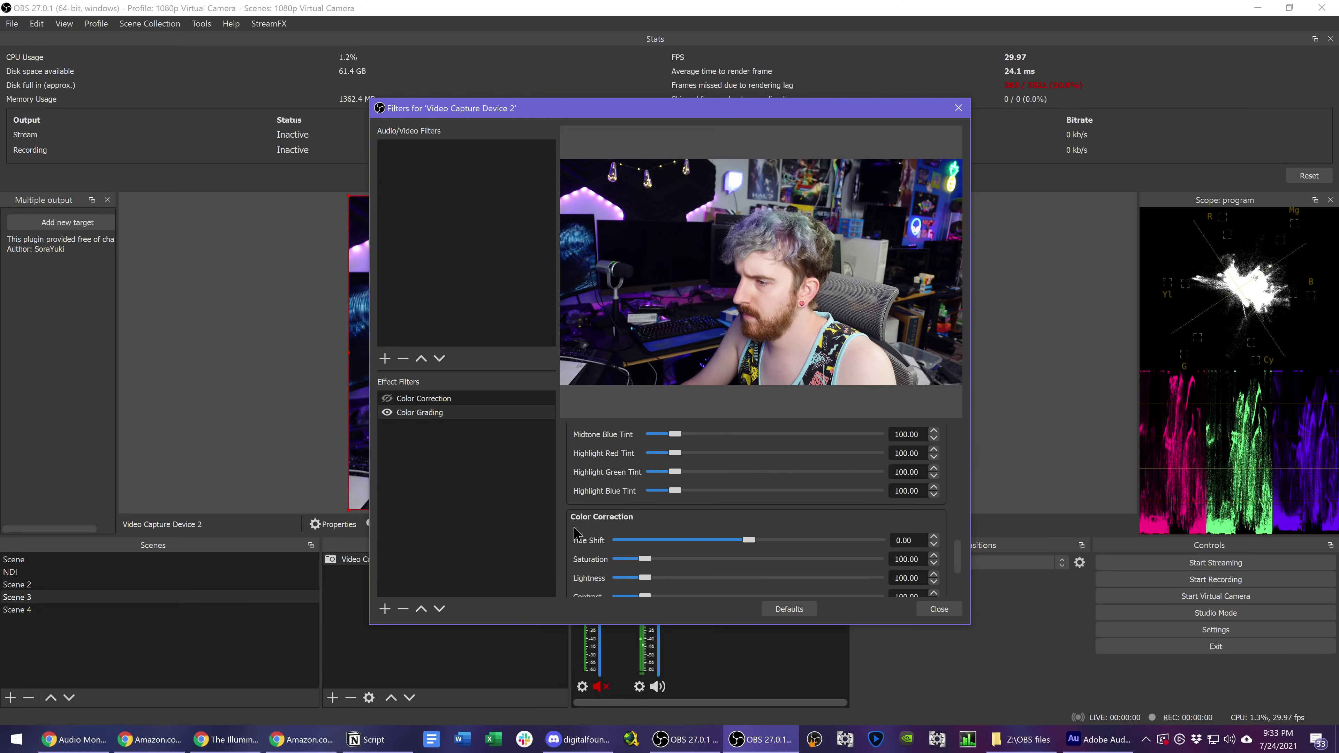
scroll(588, 534, "up", 1)
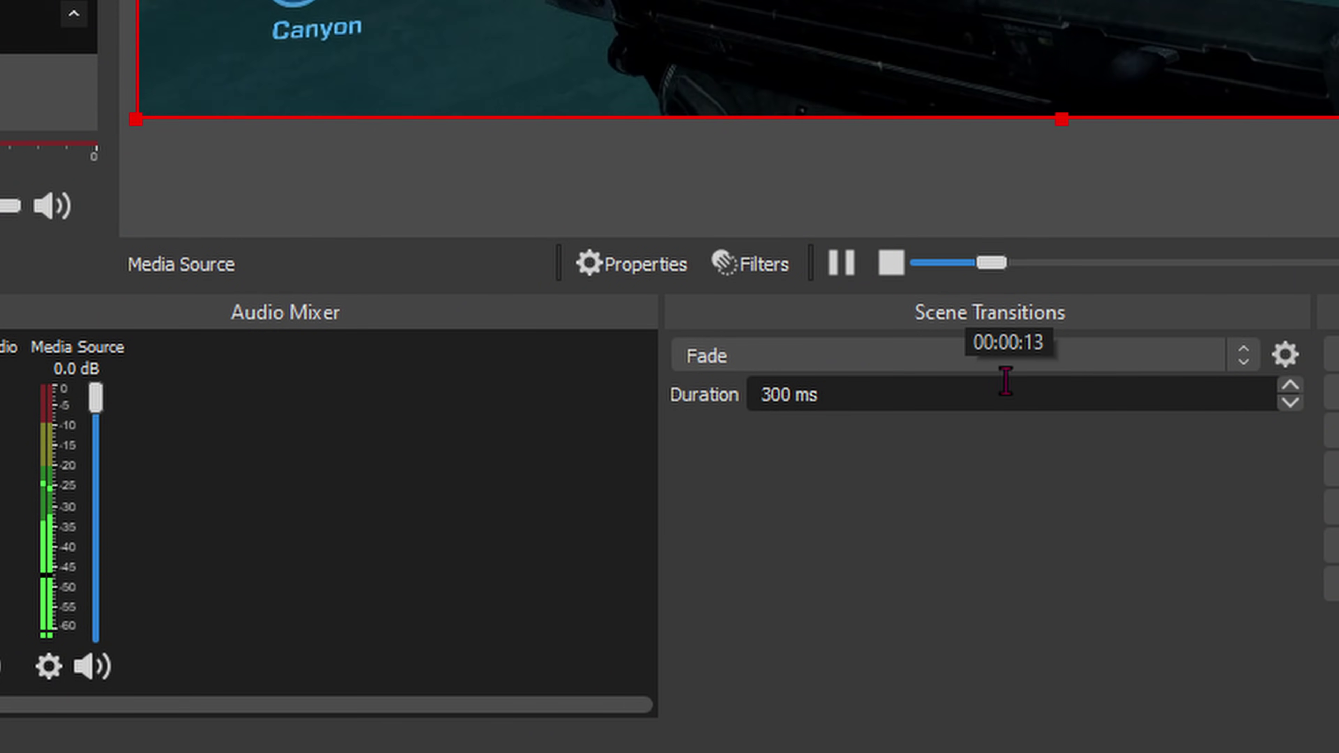
left_click(976, 354)
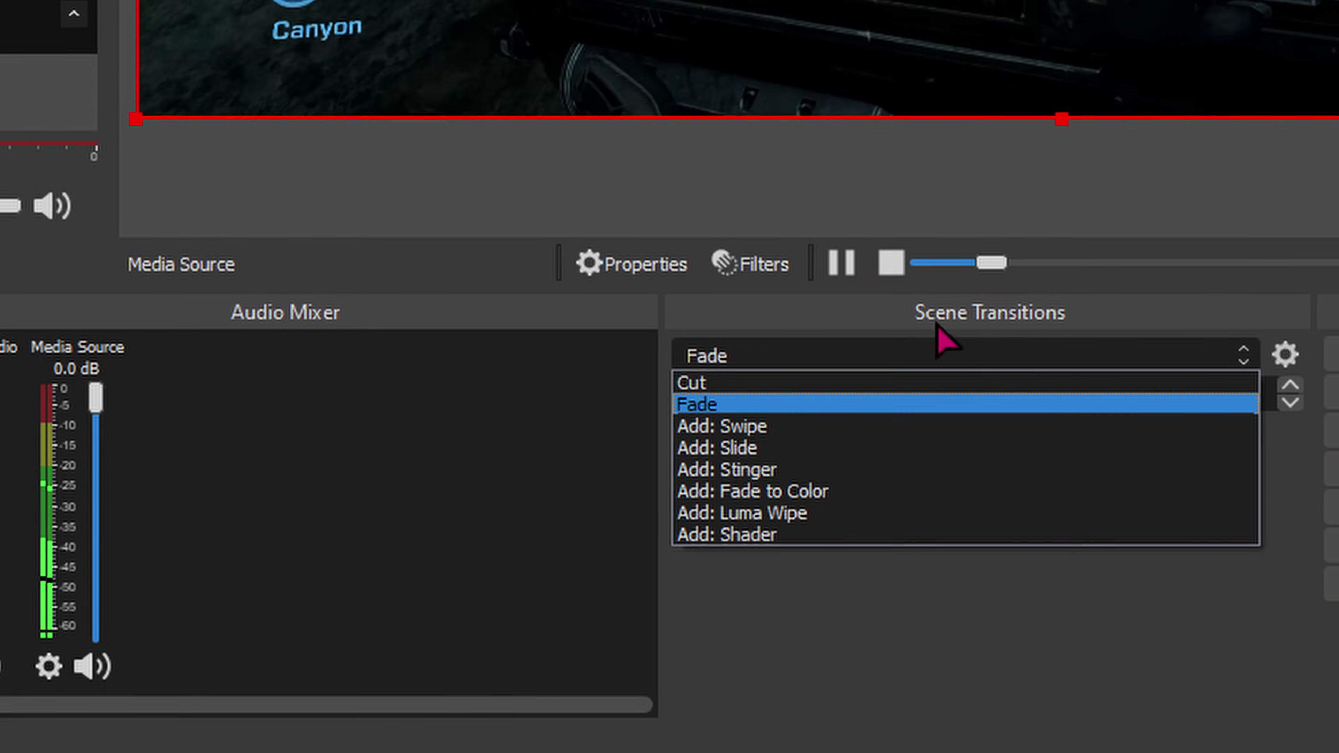
Step: Set Cut as the default transition, then switch to the Website scene and on to Scene 2
left_click(852, 384)
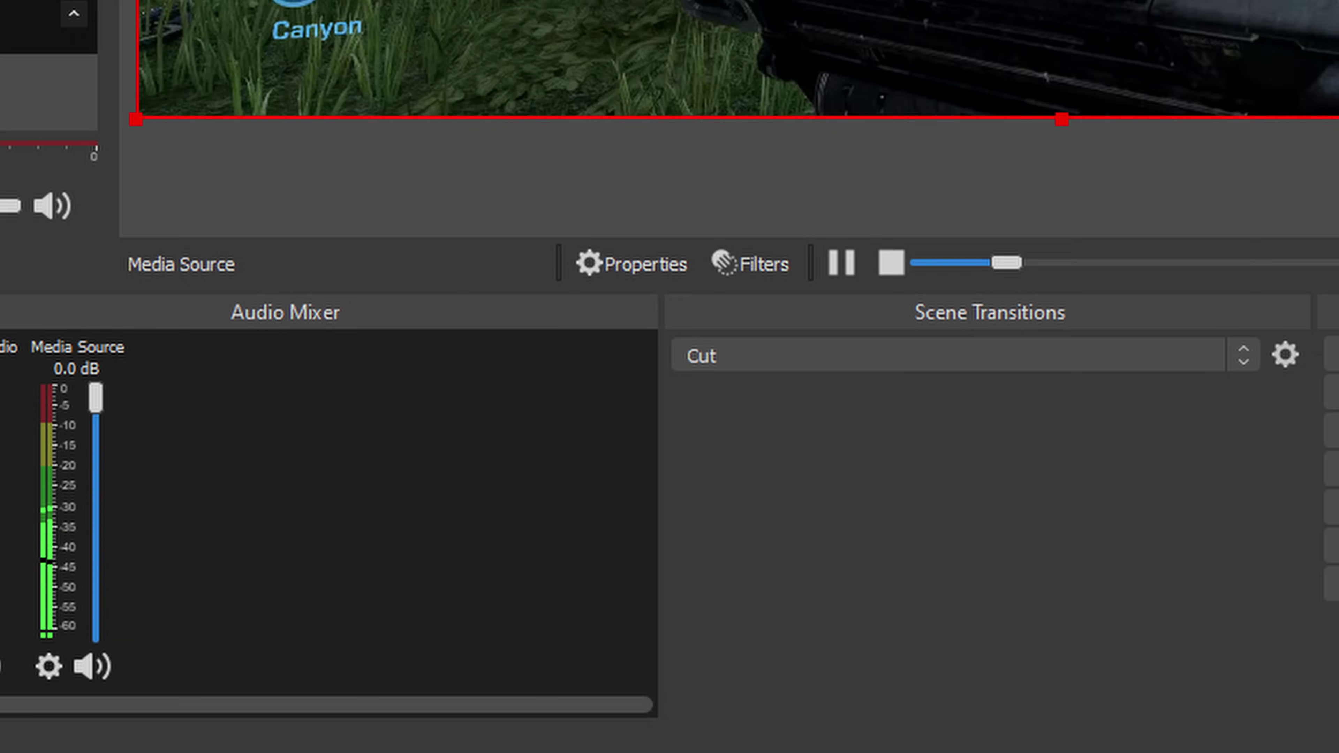
left_click(780, 606)
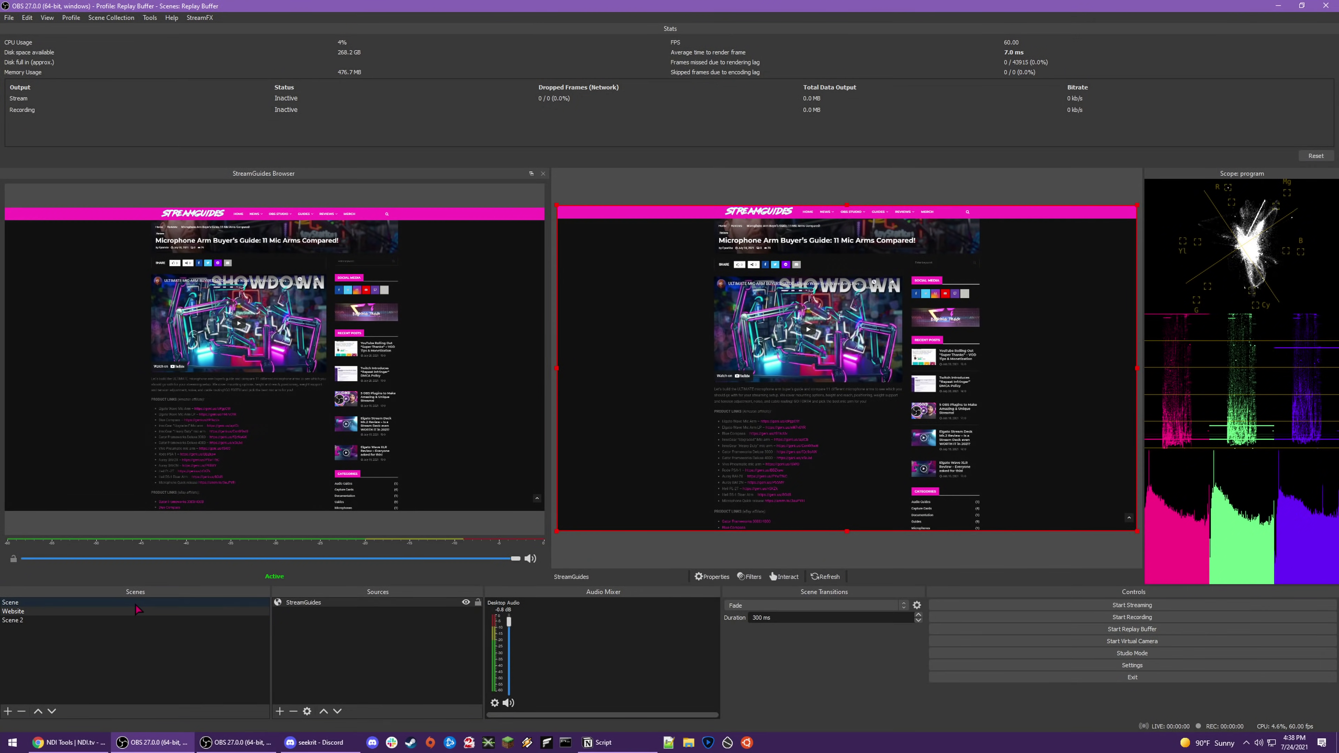
left_click(136, 610)
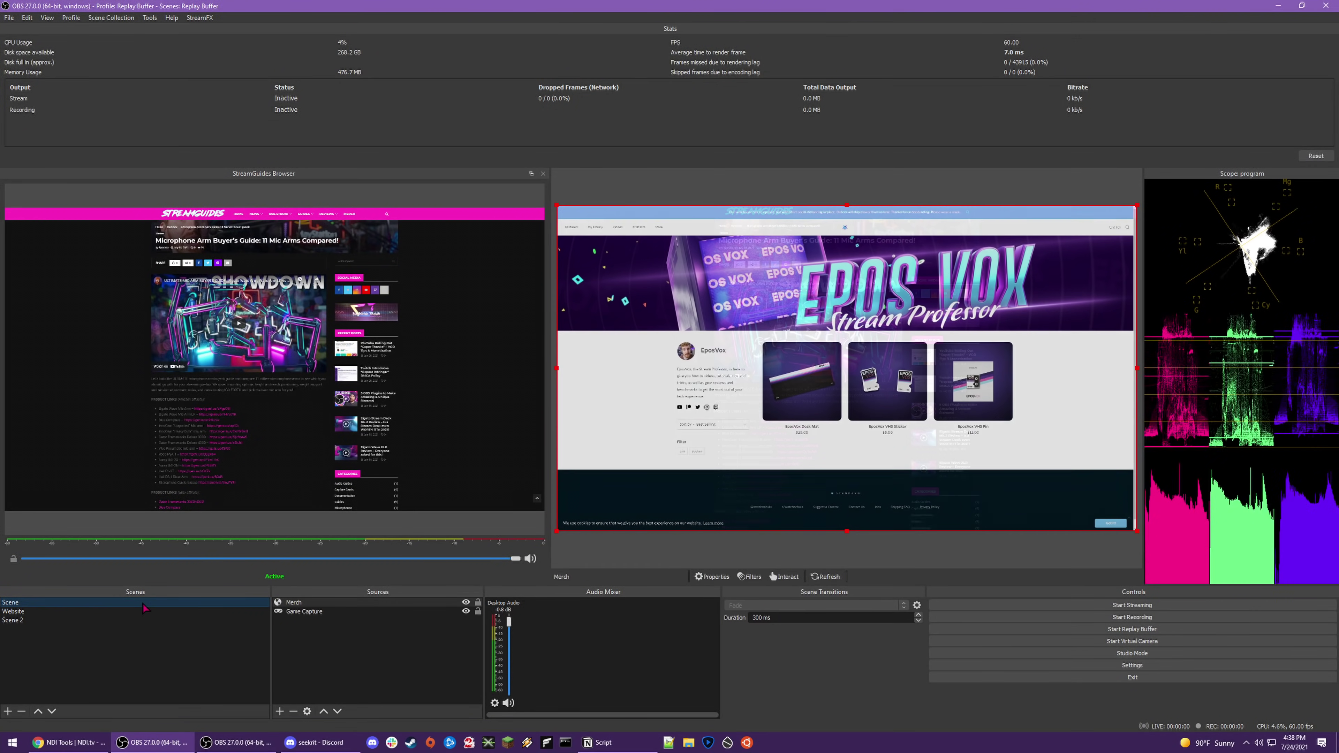
left_click(148, 619)
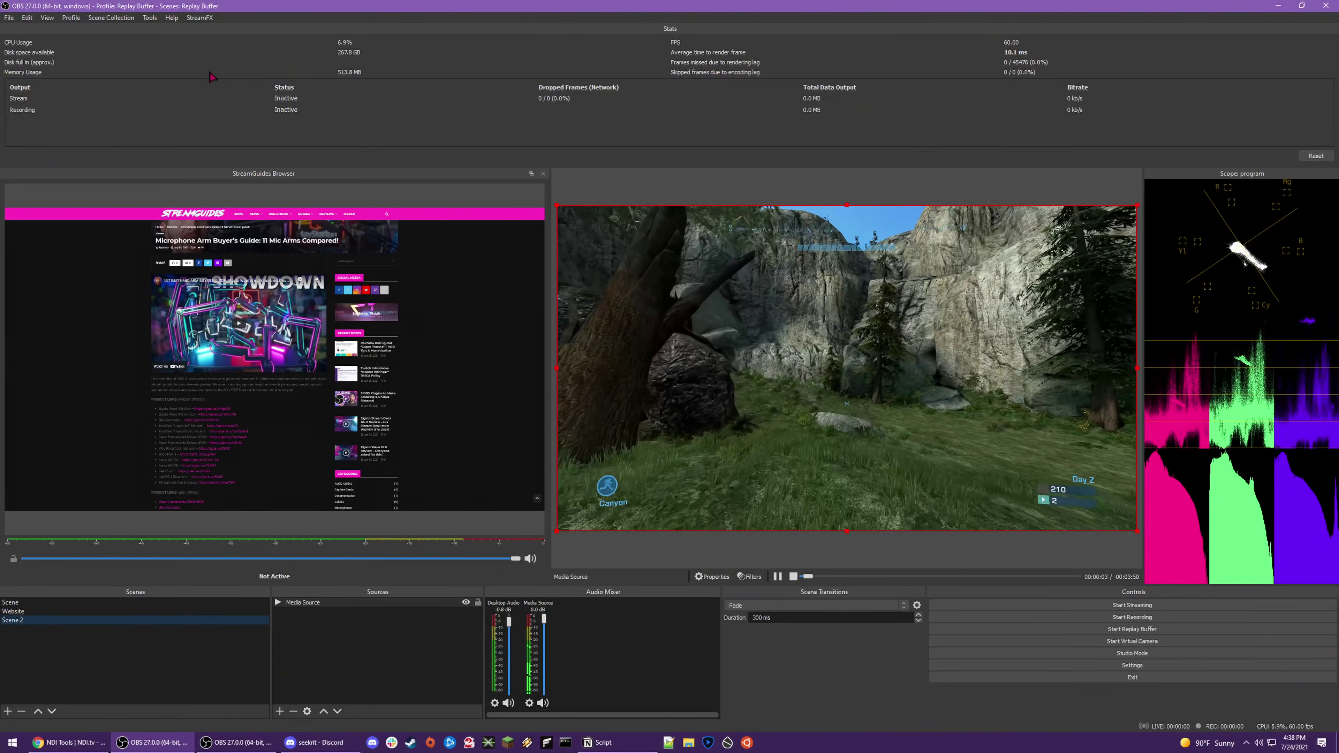
left_click(150, 18)
Step: In the transition table, set override rows for Any → Scene 2 and Scene 2 → Scene
left_click(170, 150)
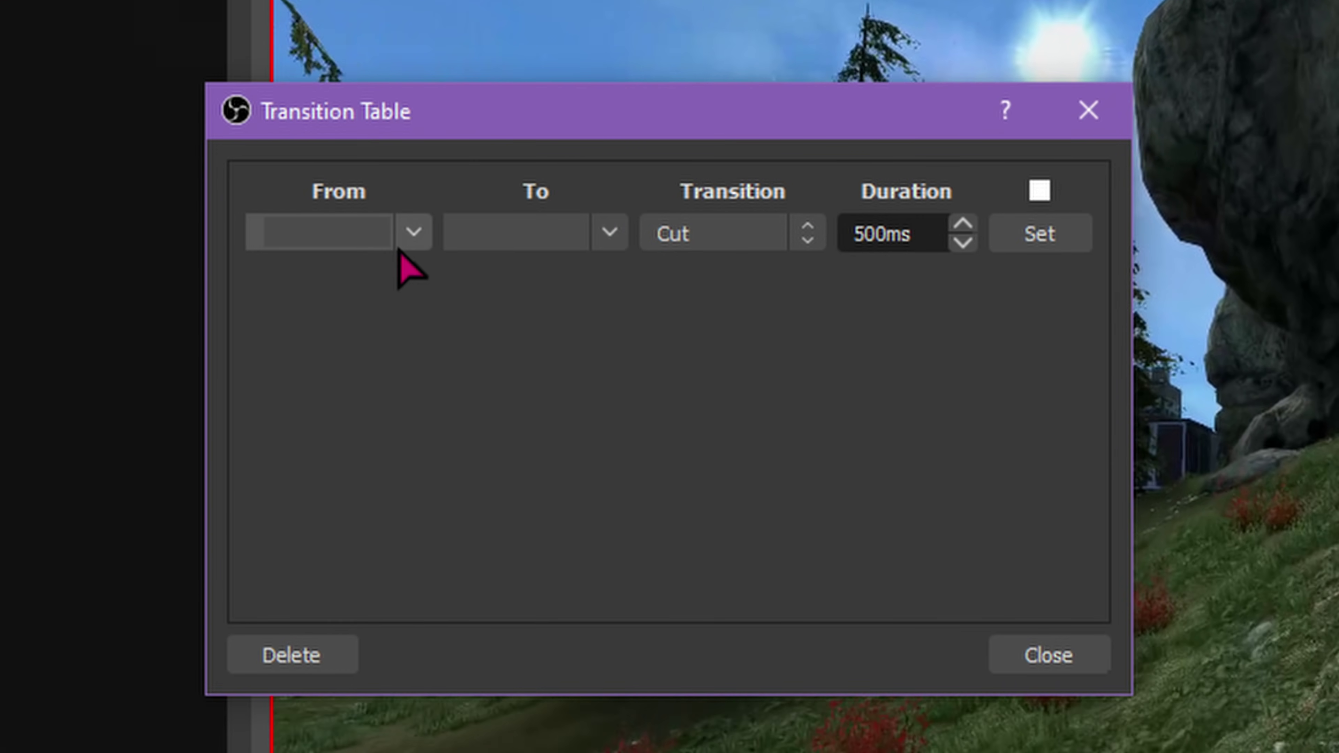
left_click(414, 235)
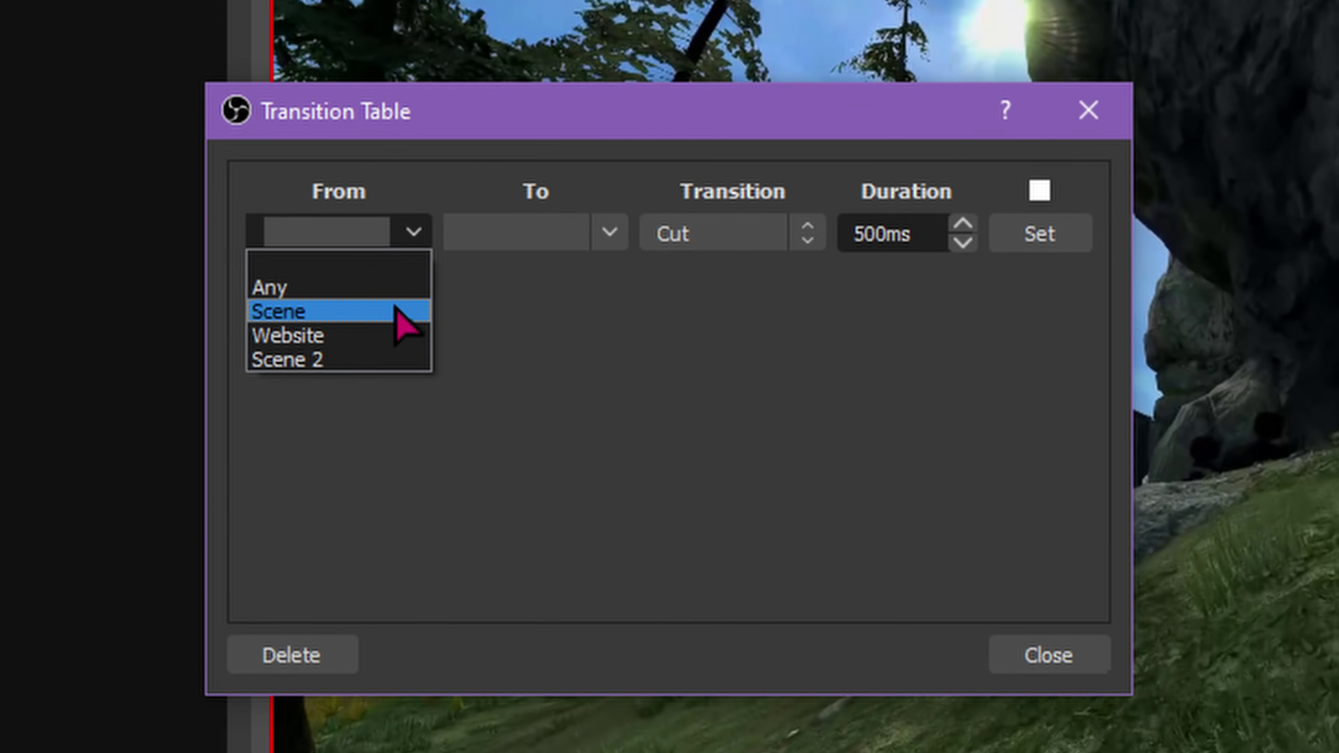
left_click(396, 287)
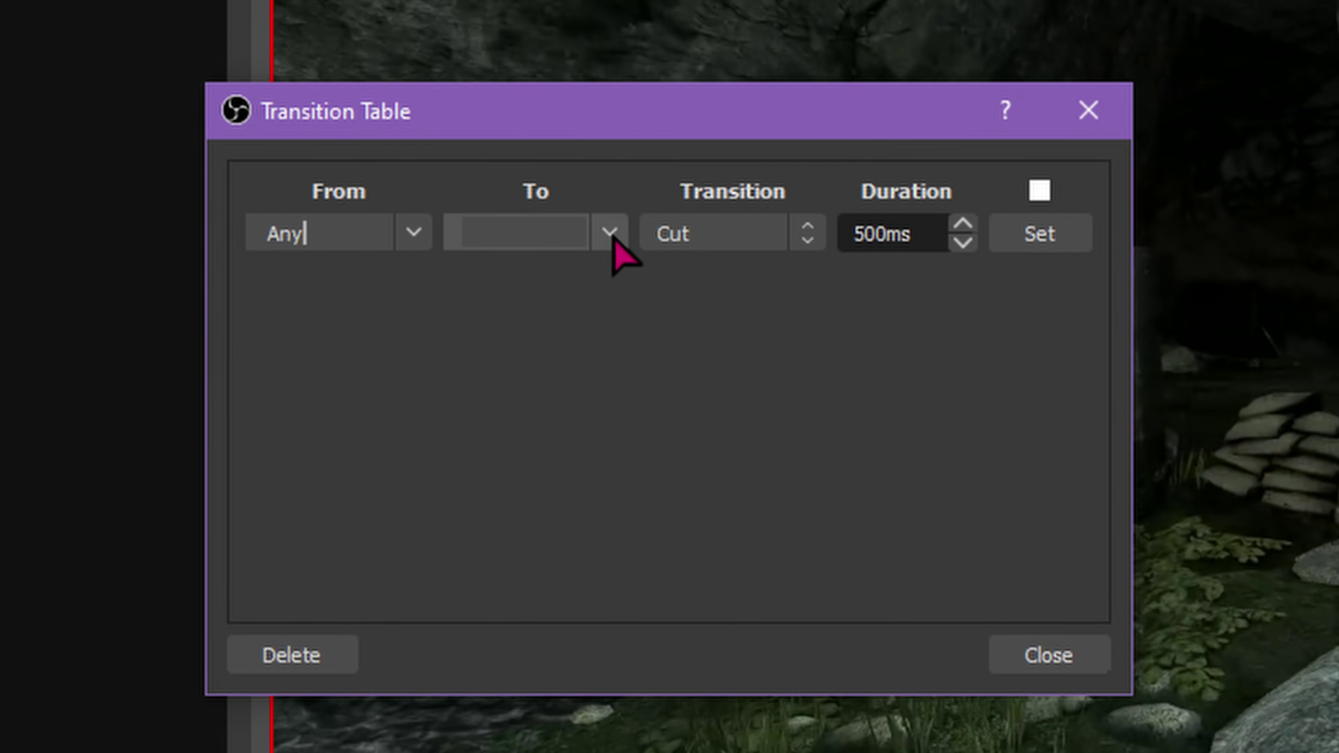
left_click(613, 237)
left_click(557, 360)
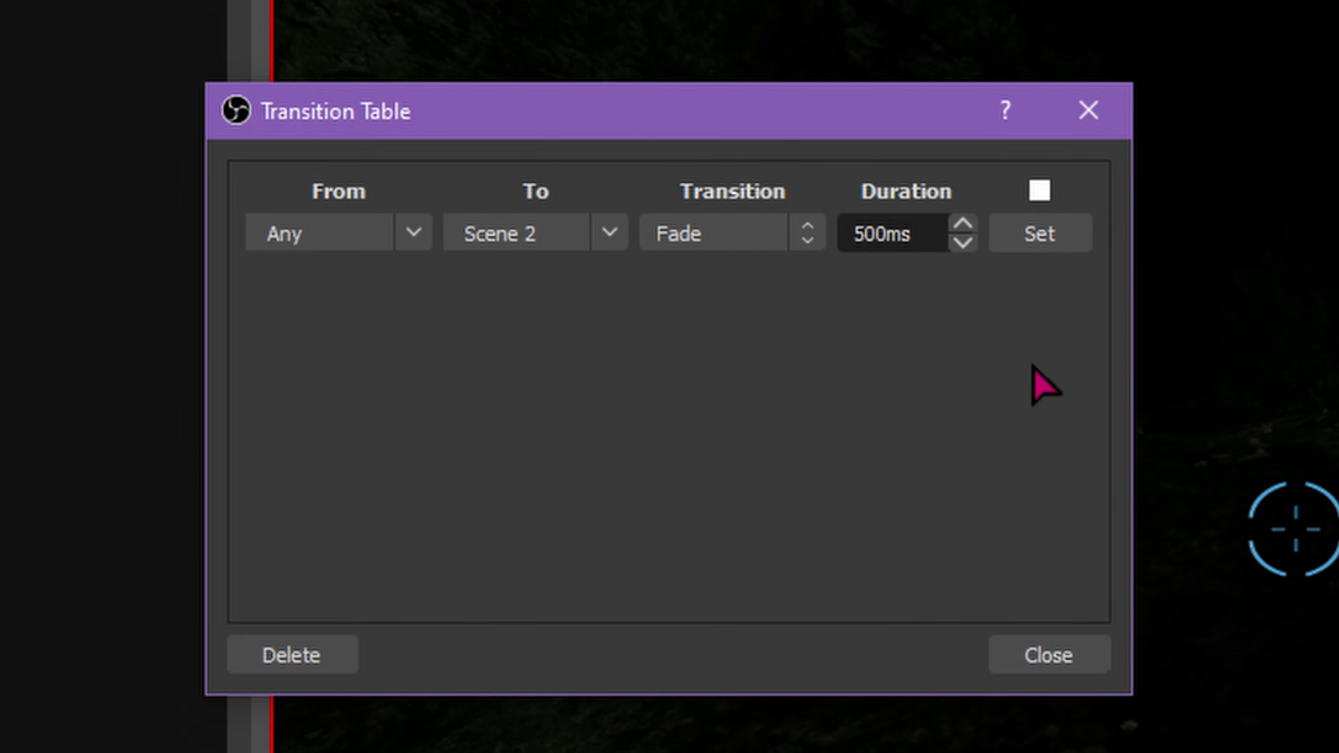
left_click(413, 235)
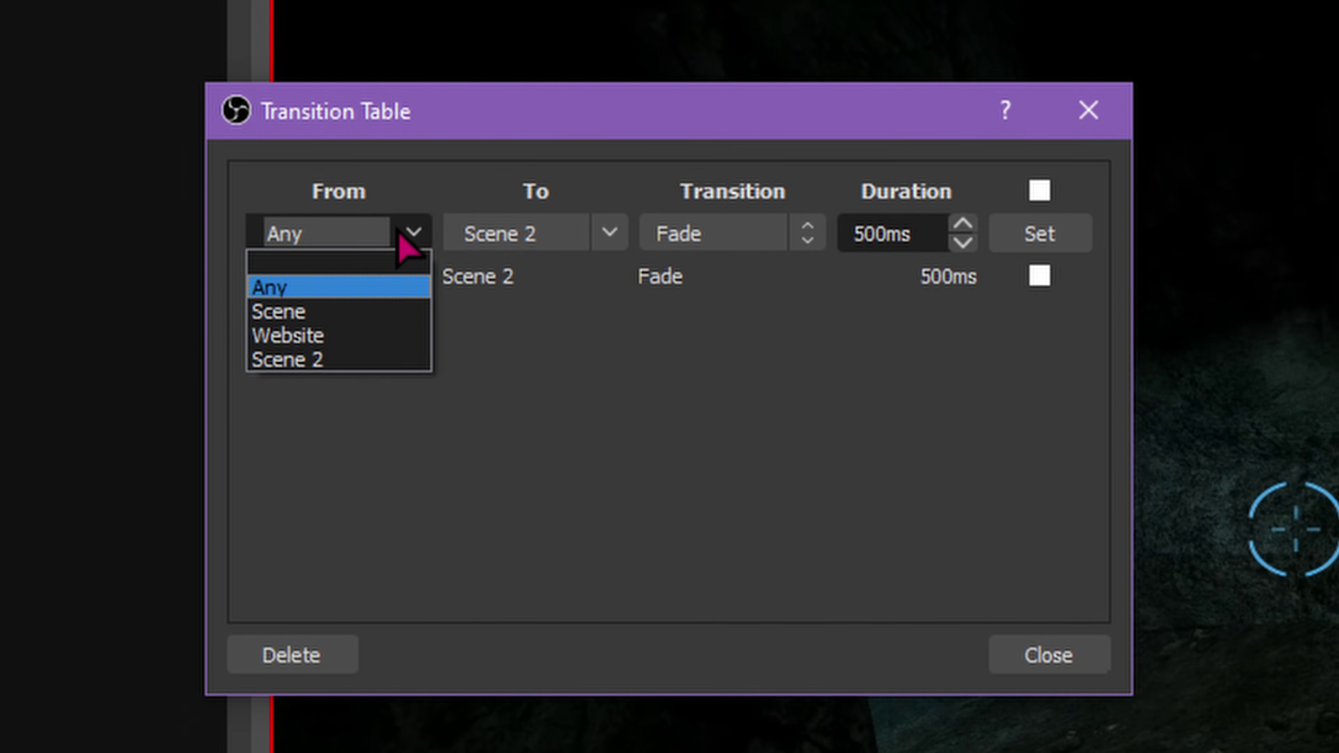
left_click(388, 361)
left_click(612, 237)
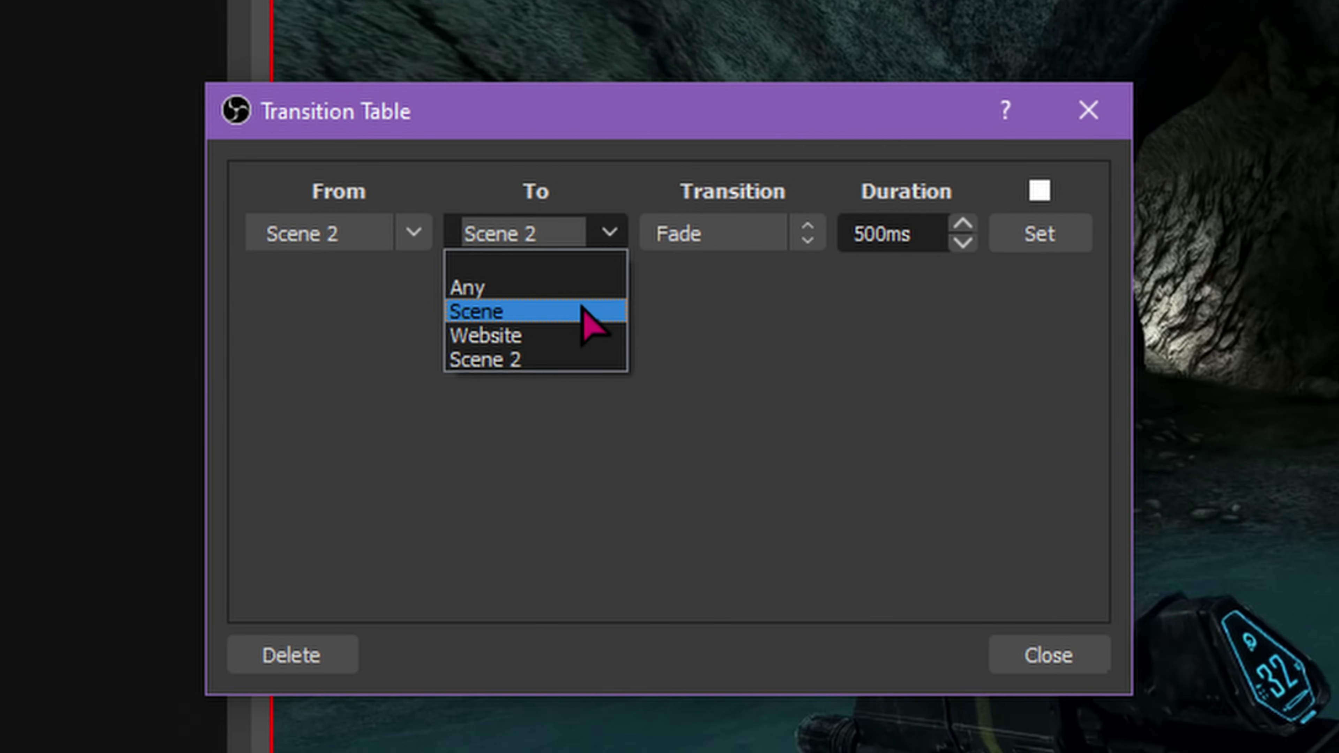
left_click(583, 311)
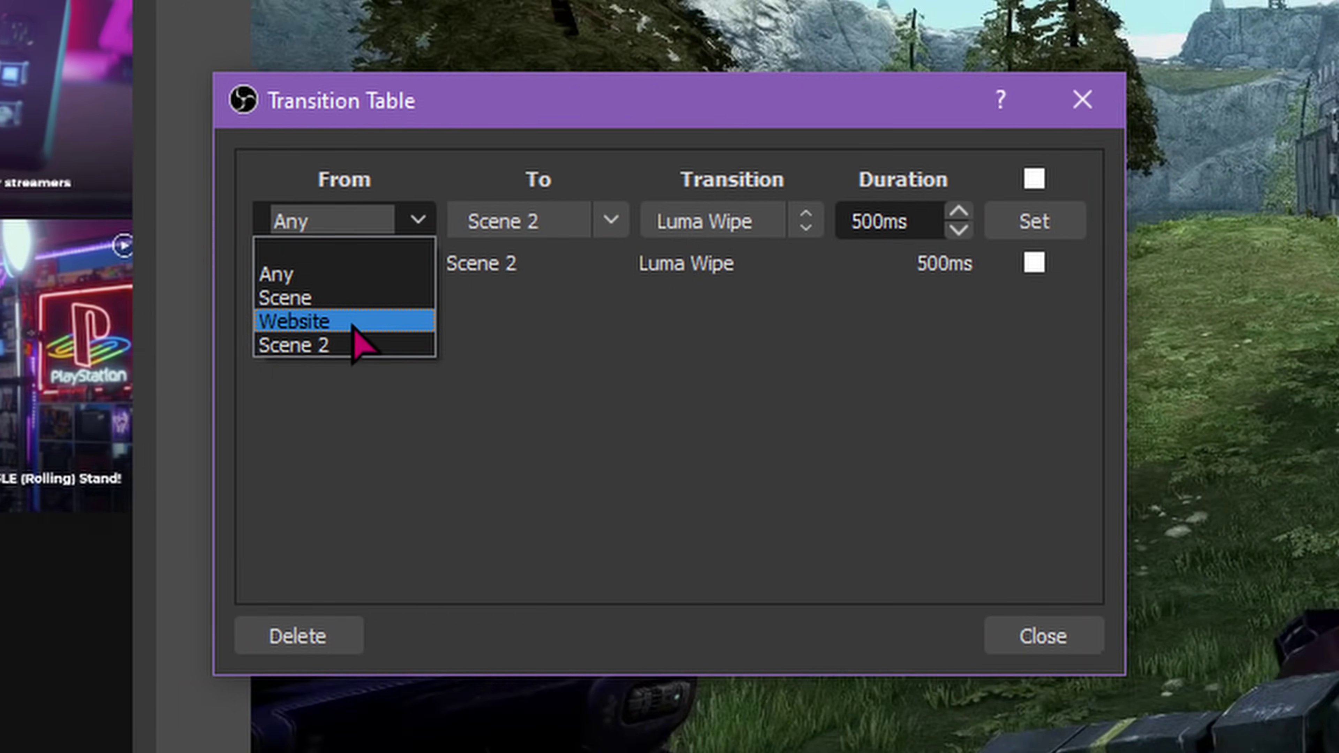
Step: Add a Fade override from Website to Any, close the table, and switch to the Scene scene
left_click(352, 330)
left_click(612, 225)
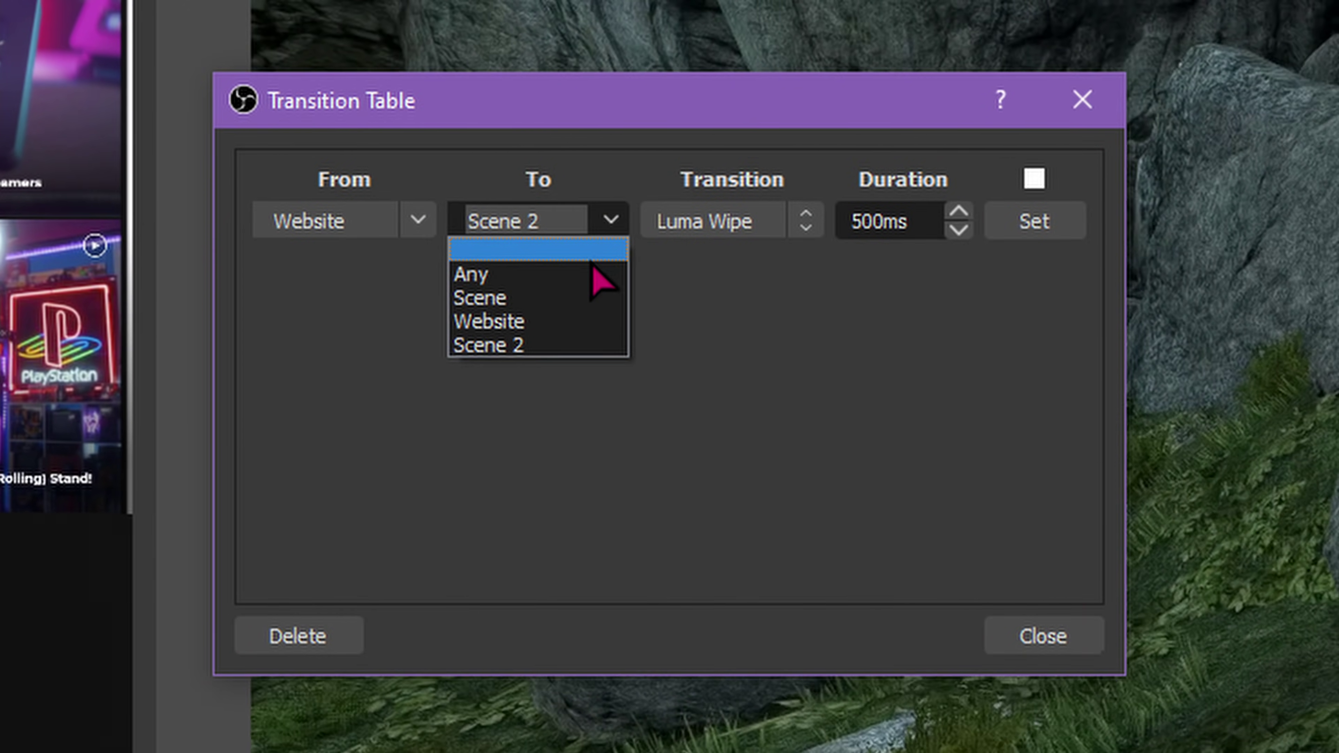
left_click(591, 275)
left_click(746, 232)
left_click(770, 275)
left_click(1023, 222)
left_click(1046, 638)
left_click(170, 604)
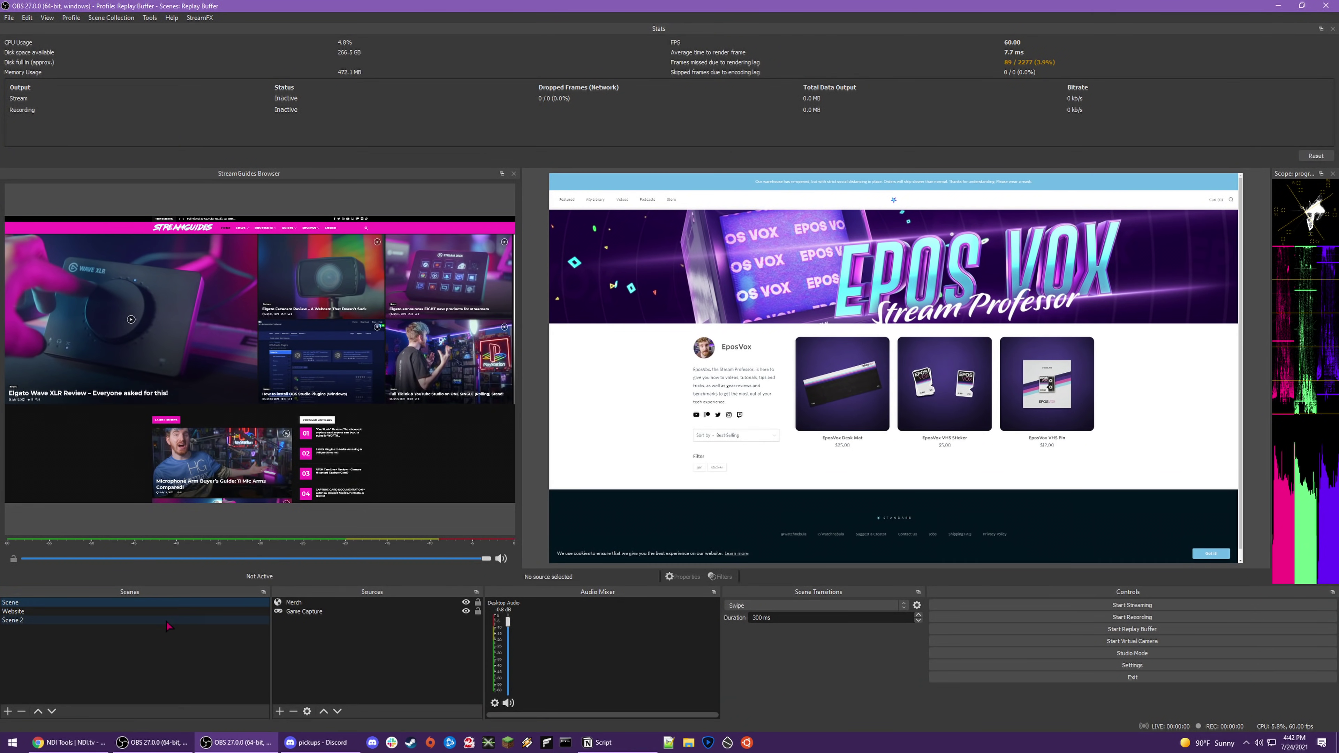
Step: Switch to Scene 2 and then the Website scene to test the Swipe transition
left_click(165, 621)
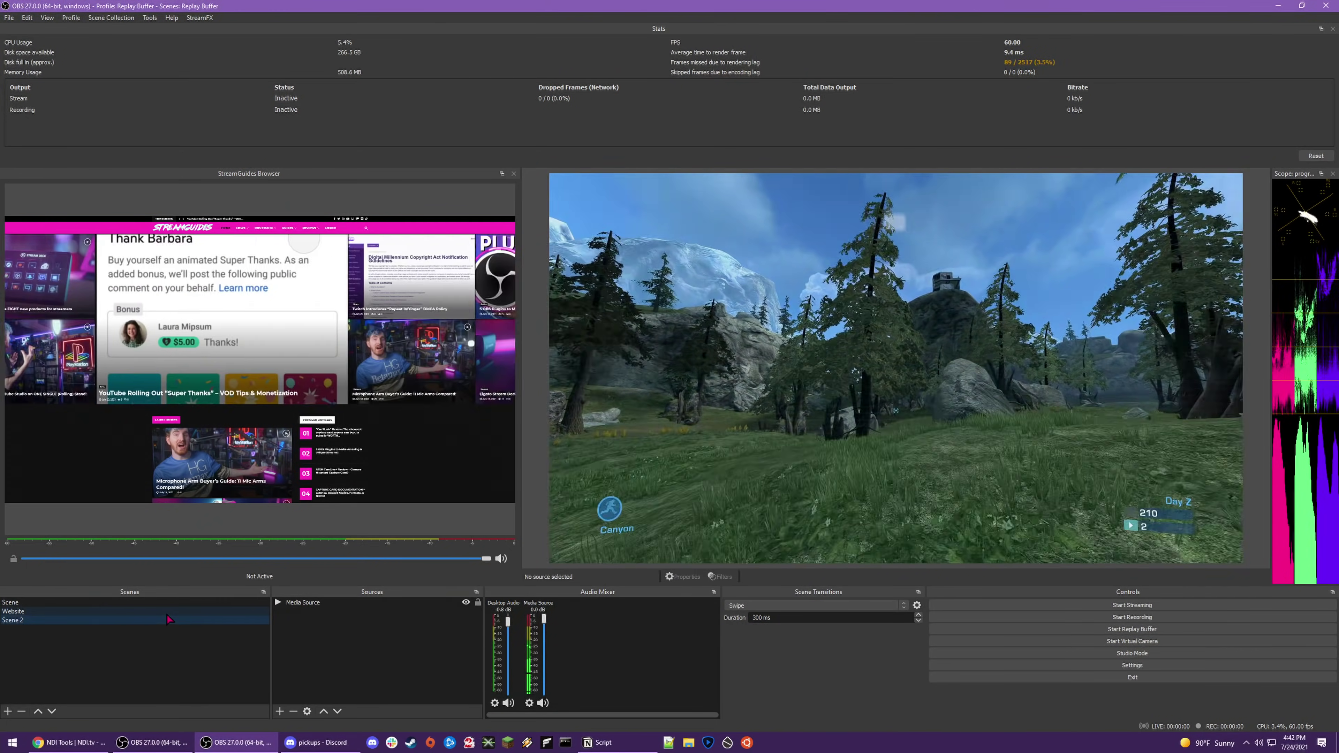
left_click(166, 614)
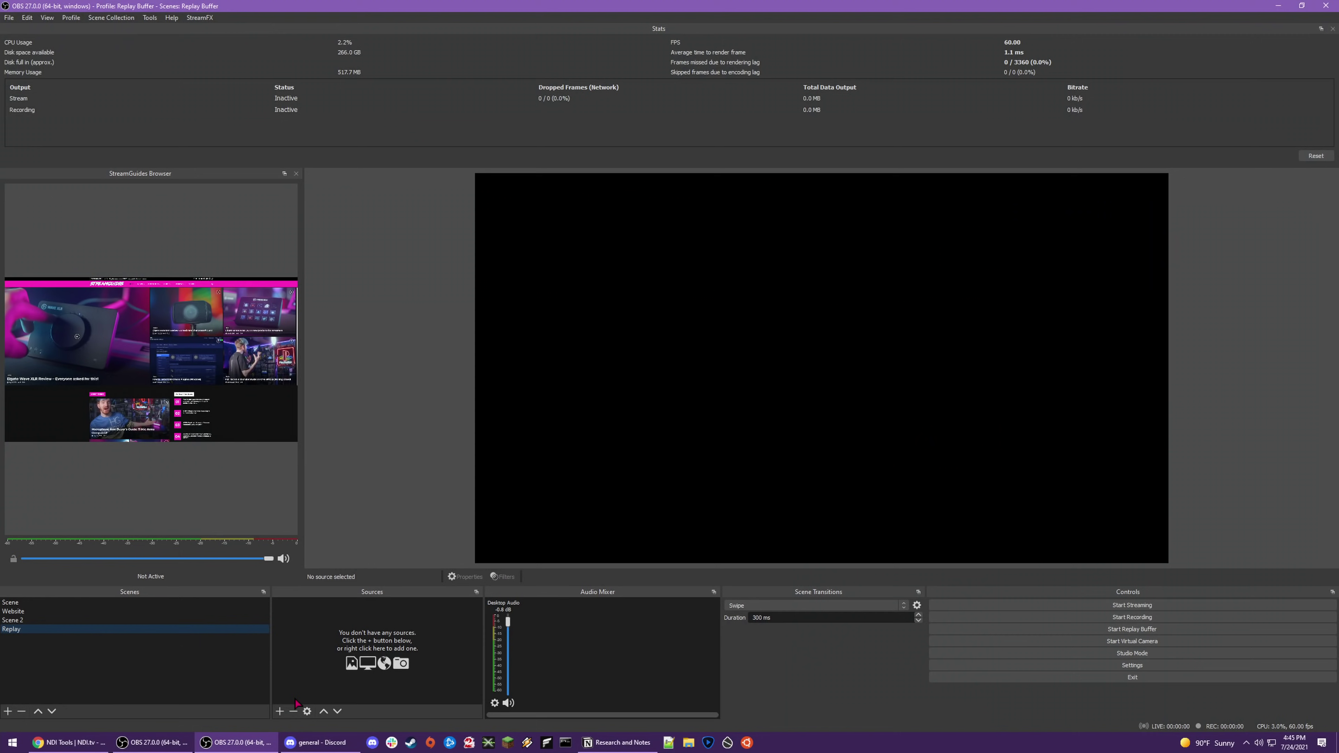
Step: Add a Replay Source, pick its video source, load the saved replay, and accept the settings
left_click(280, 711)
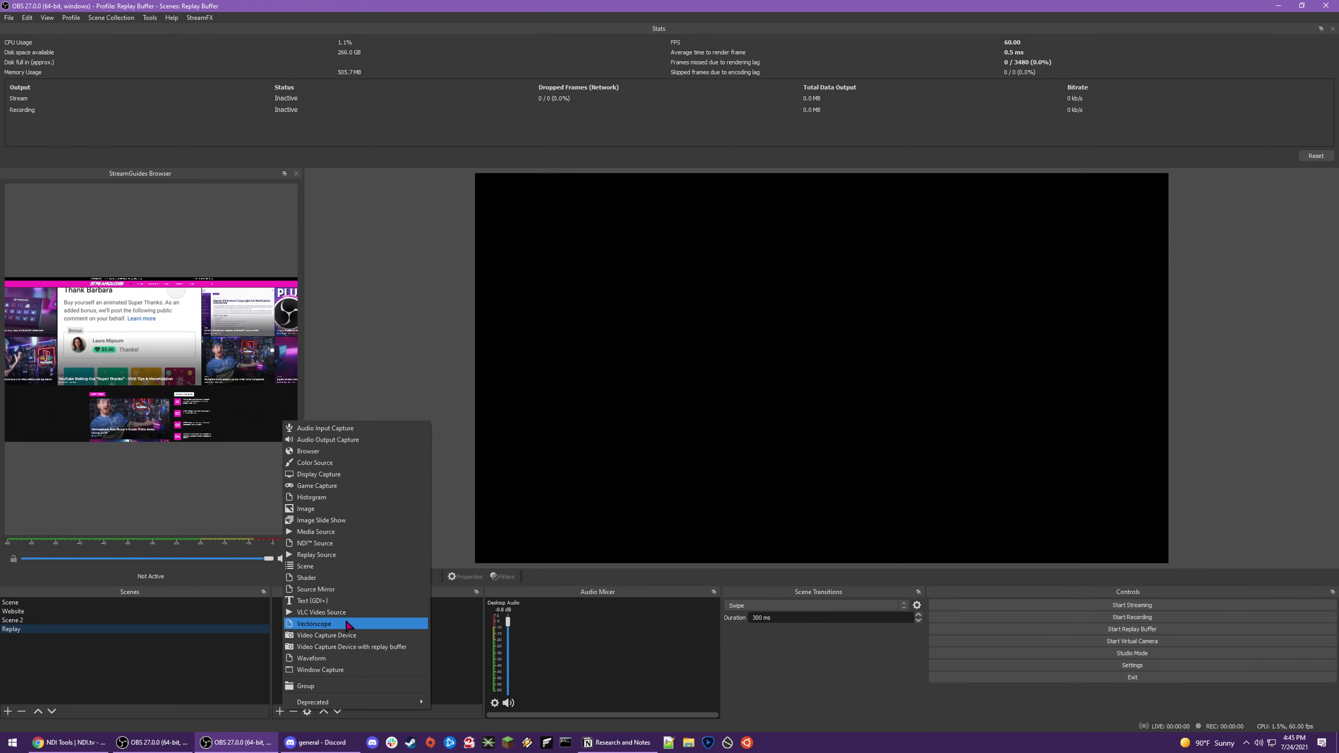
left_click(357, 555)
key("Return")
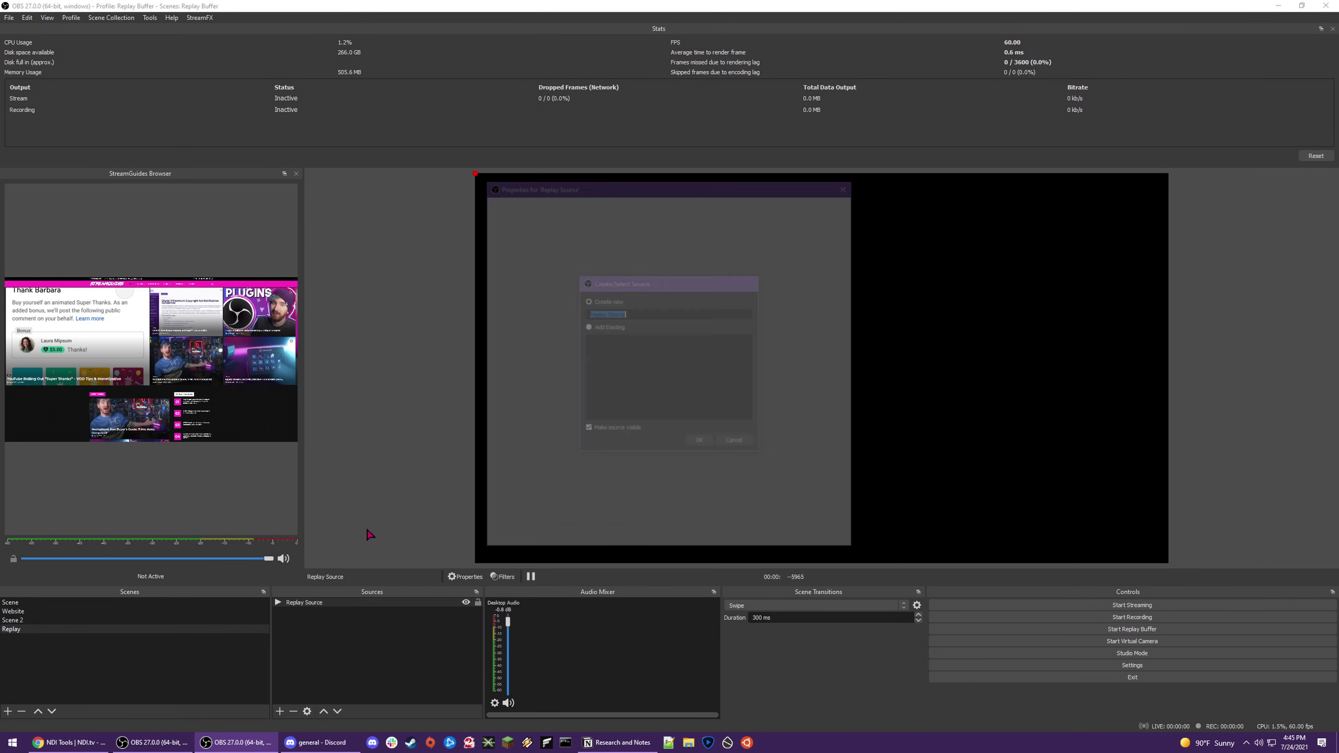
left_click(836, 407)
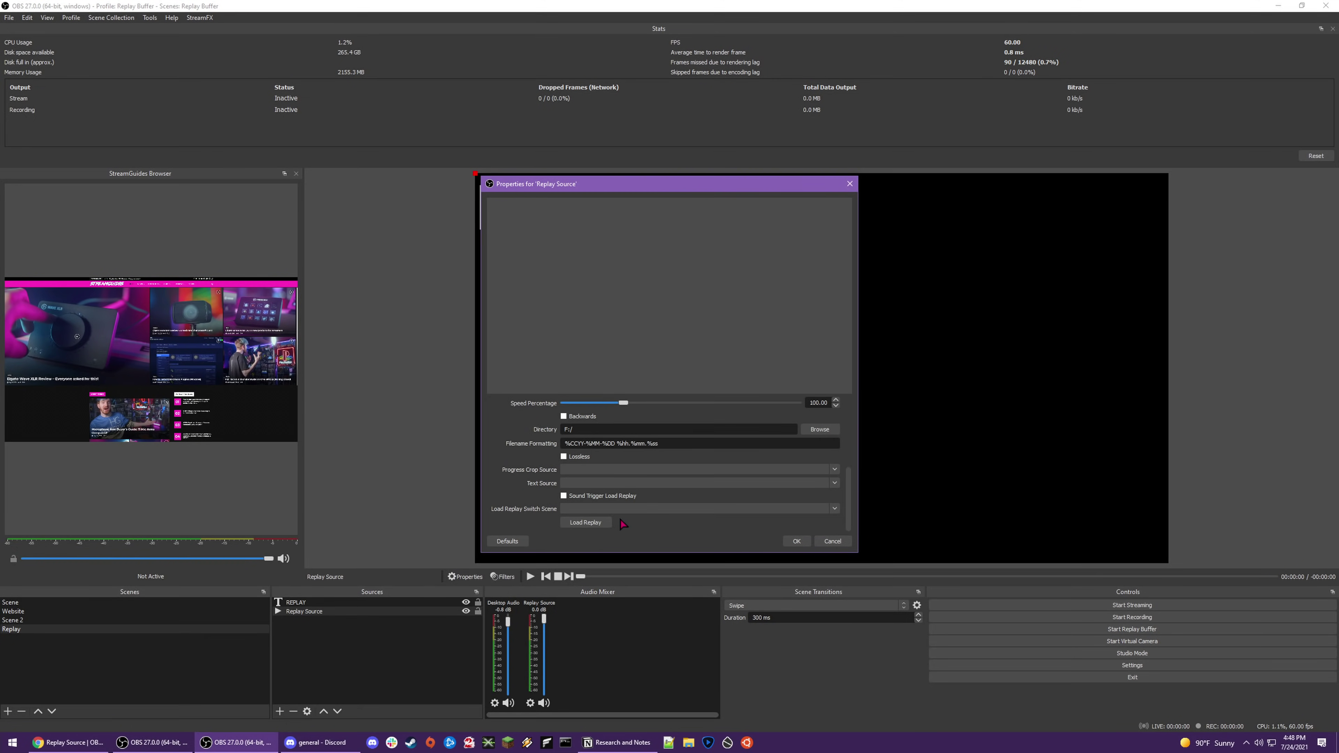
left_click(585, 522)
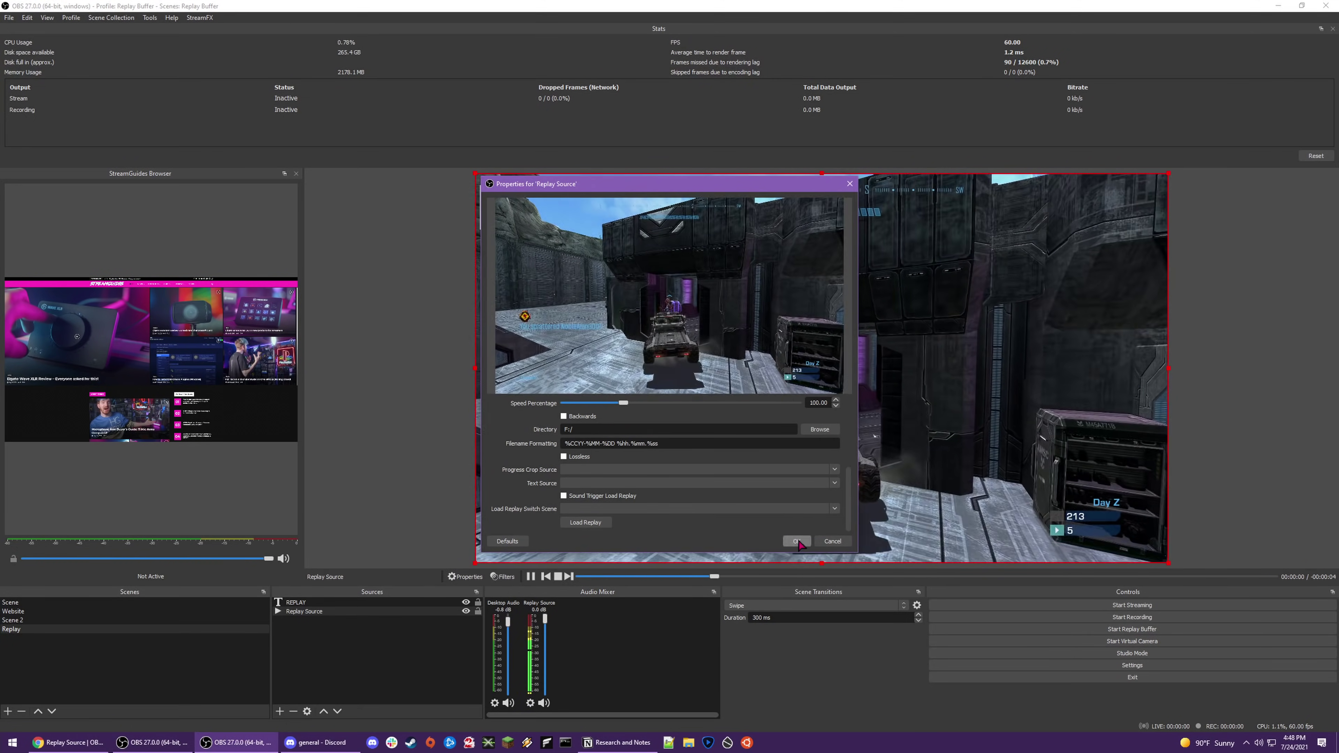
left_click(797, 541)
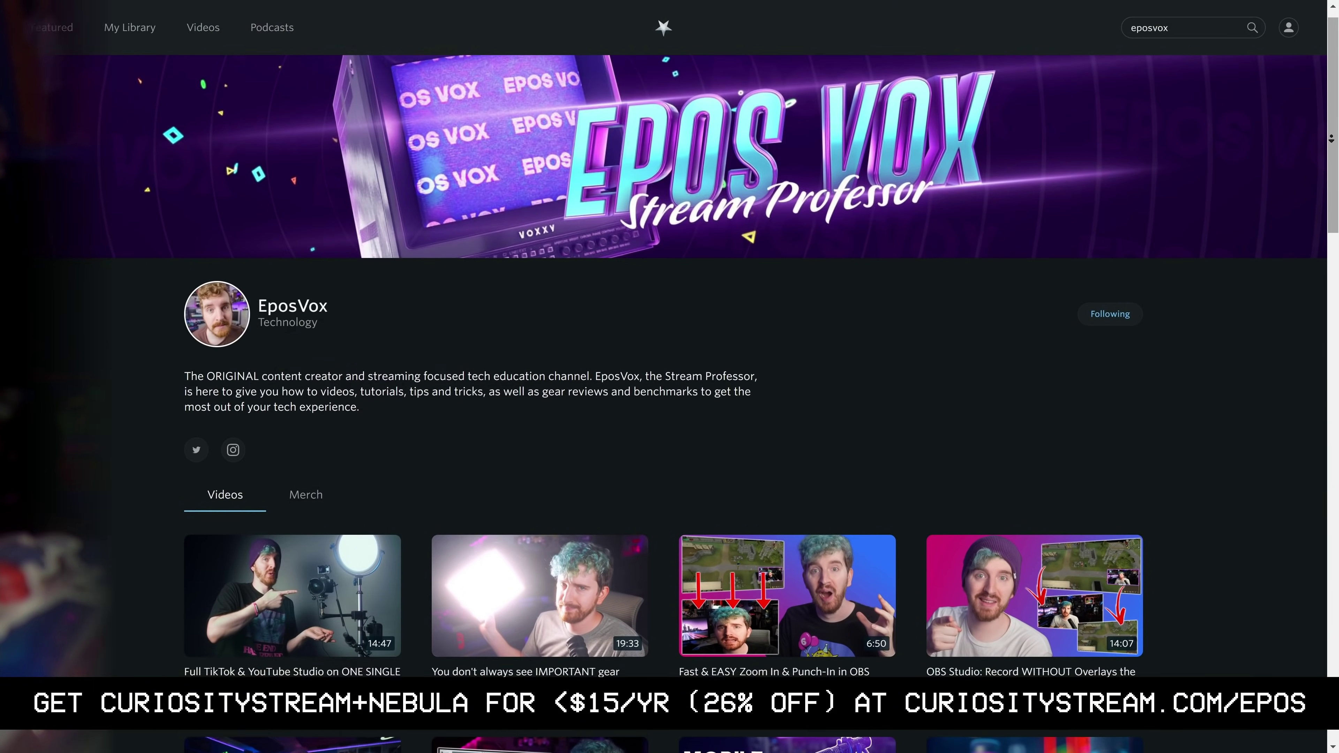
scroll(663, 402, "down", 2)
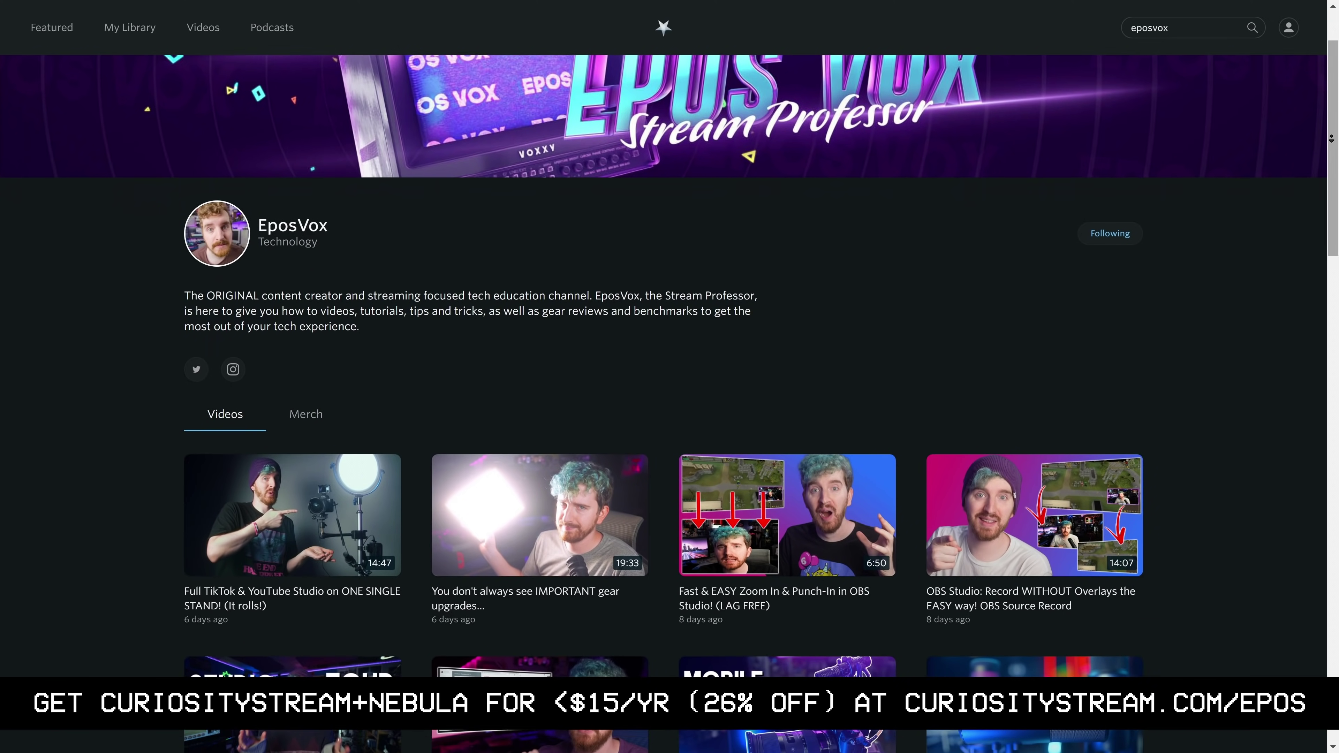
scroll(664, 401, "down", 2)
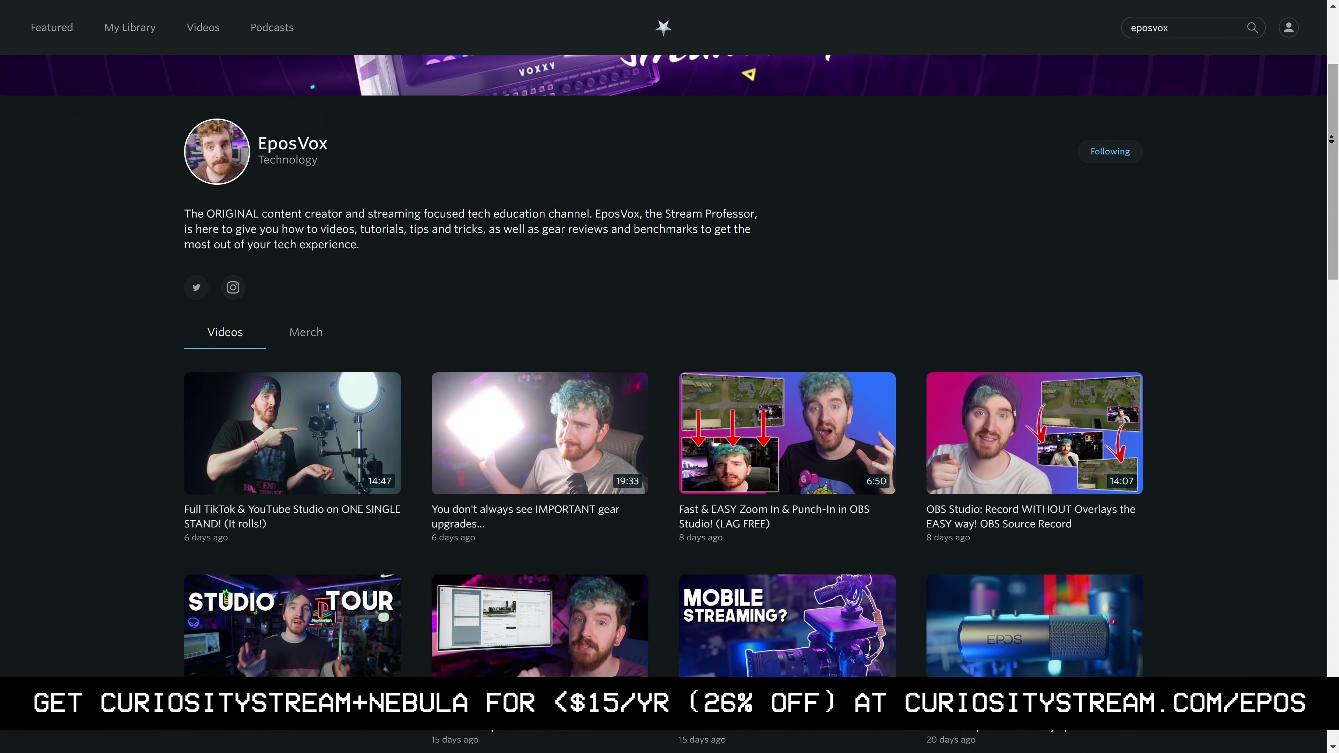
scroll(663, 401, "down", 2)
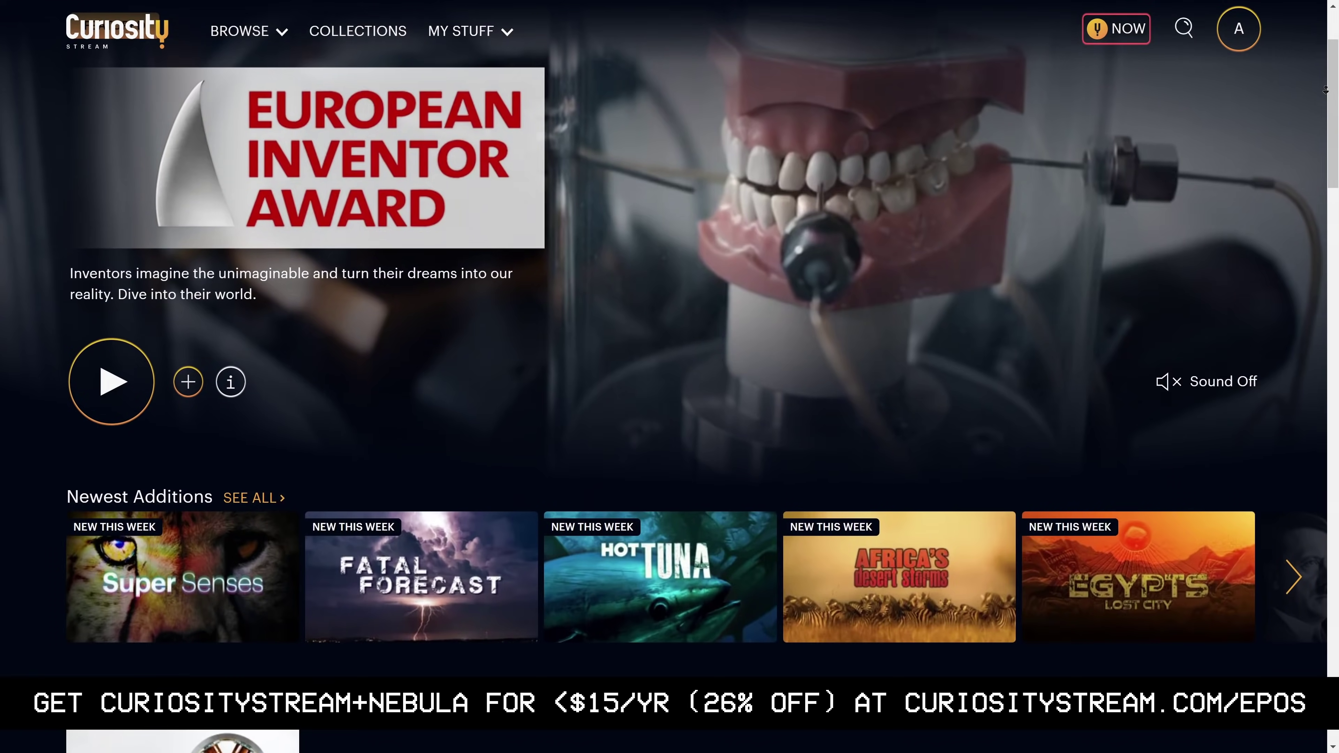
Step: Scroll down through the CuriosityStream home page to browse its listed titles
scroll(1325, 89, "down", 2)
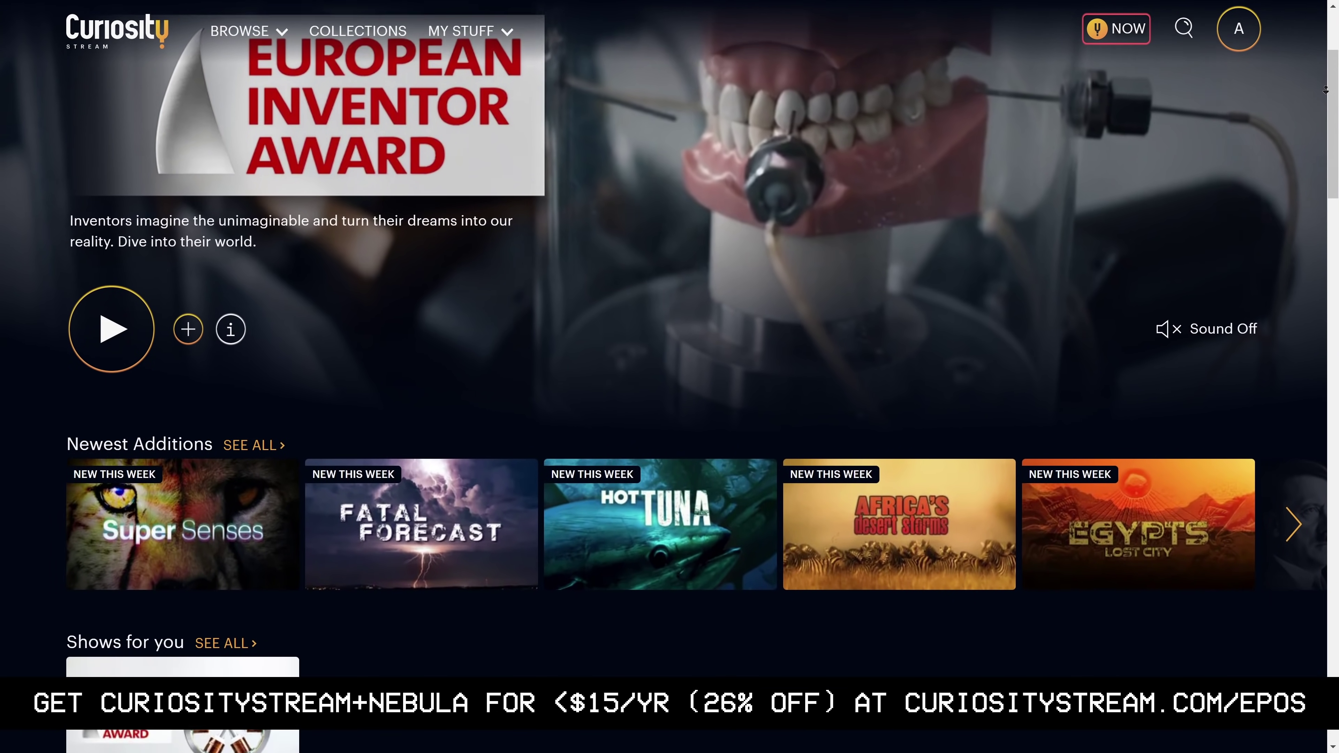
scroll(1326, 90, "down", 2)
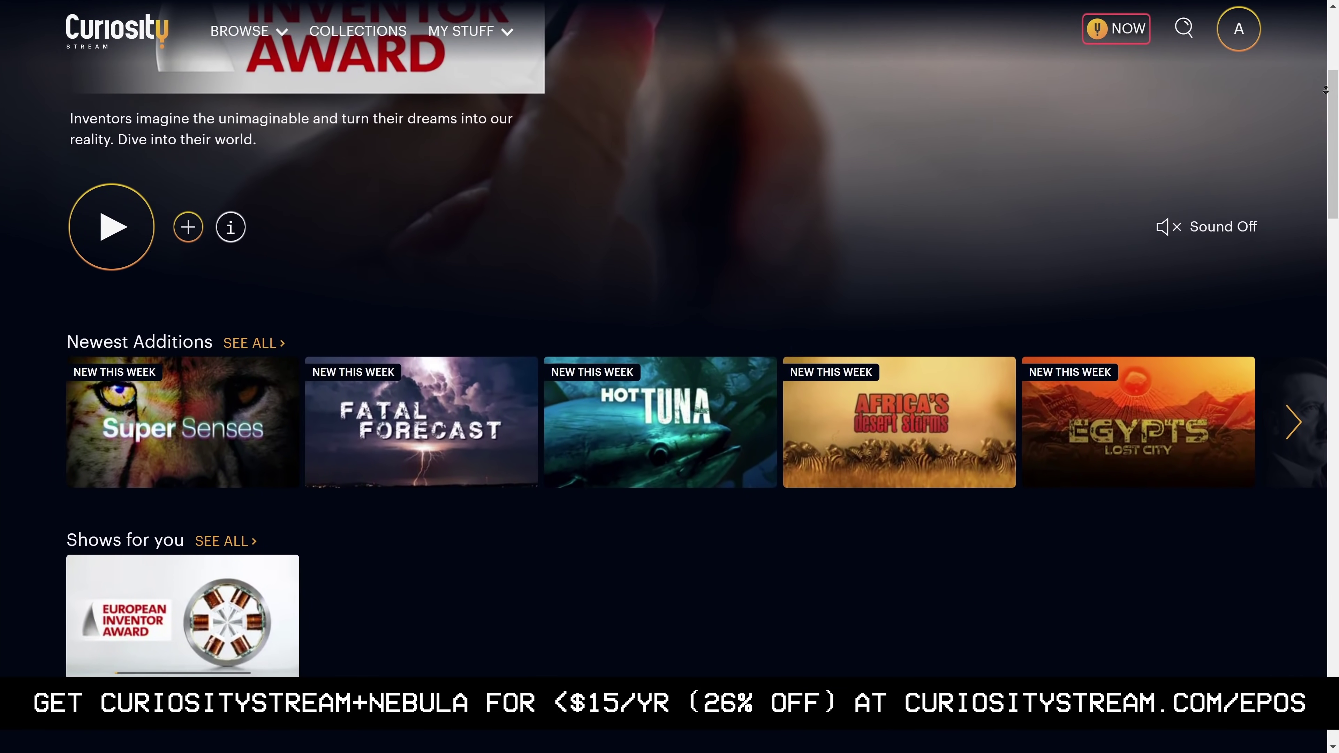
scroll(1325, 89, "down", 2)
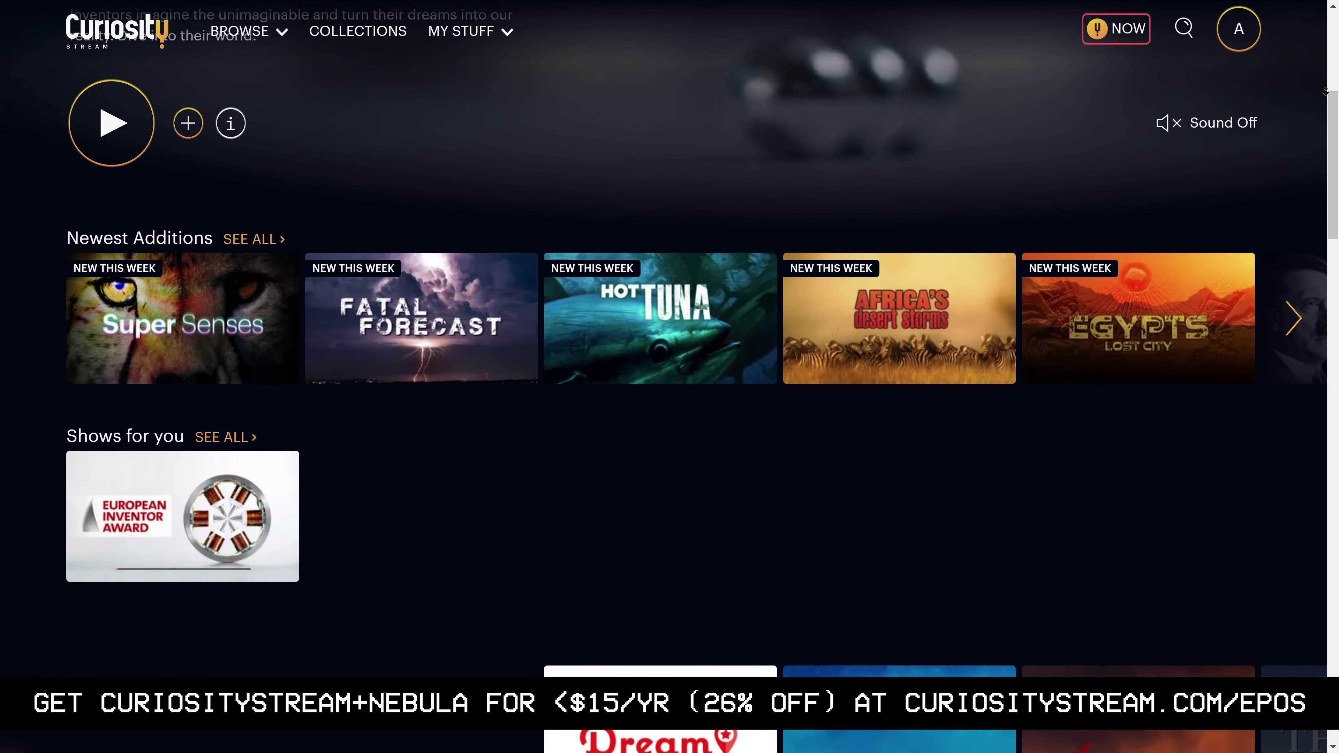
scroll(1325, 90, "down", 1)
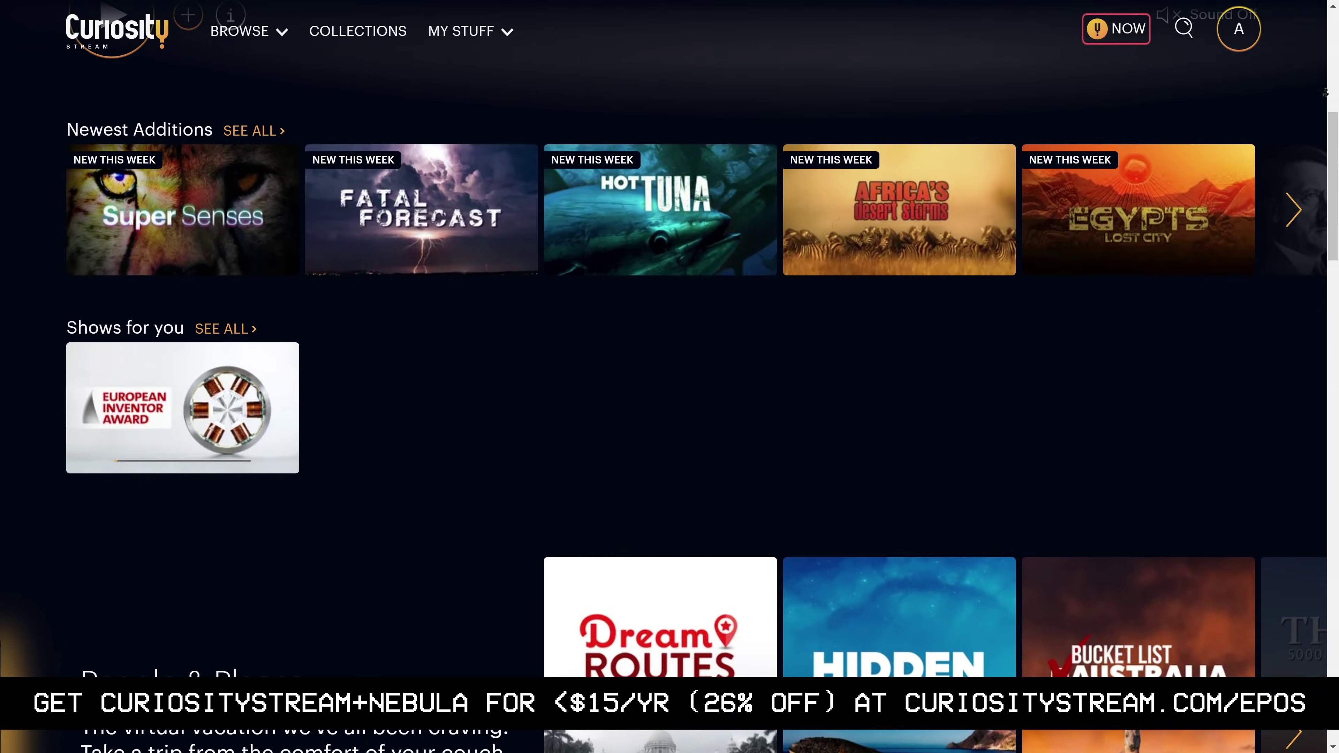
scroll(1326, 93, "down", 2)
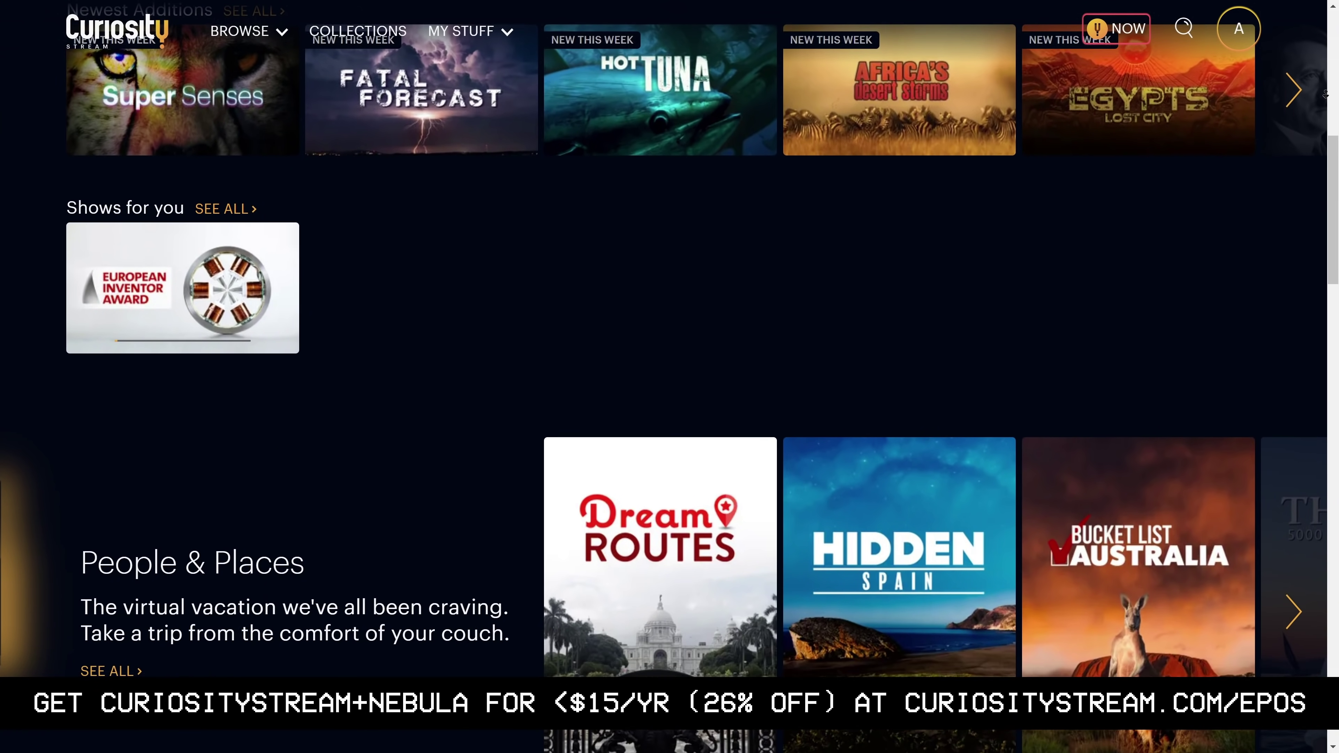
scroll(1325, 94, "down", 2)
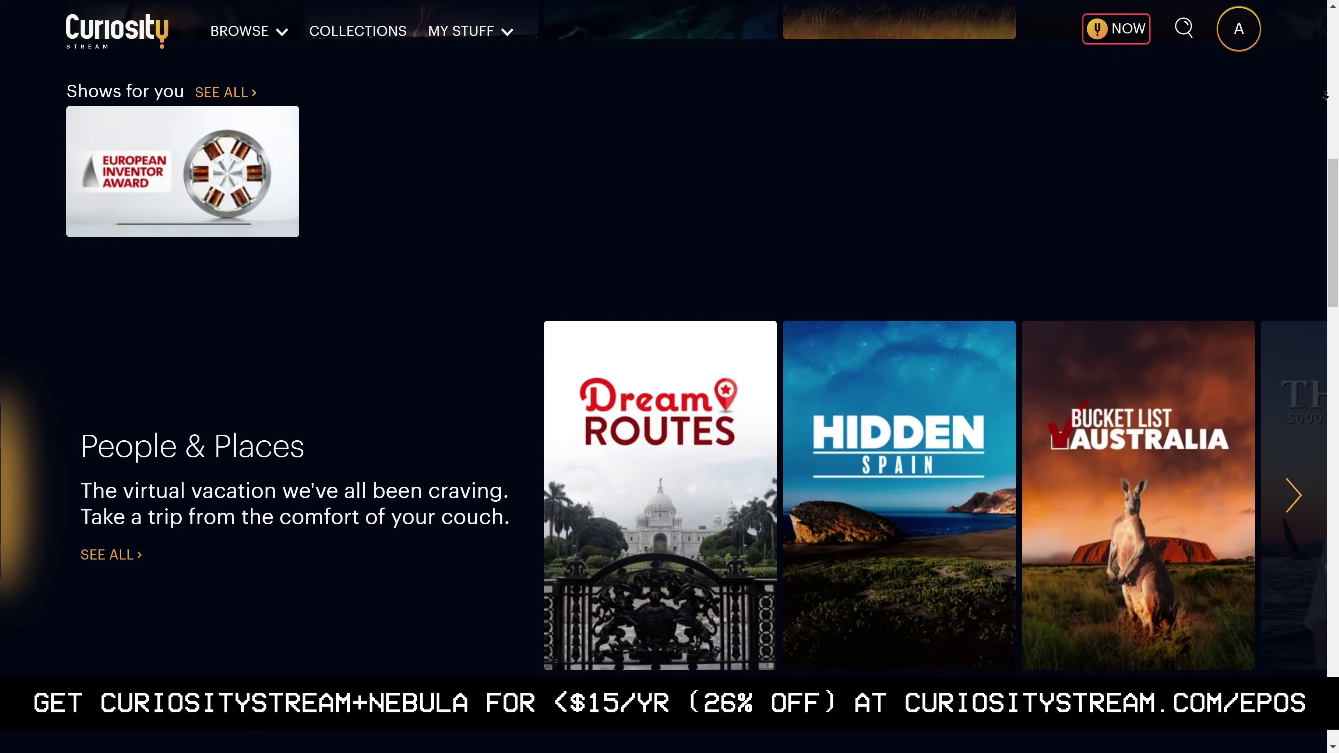
scroll(1326, 95, "down", 3)
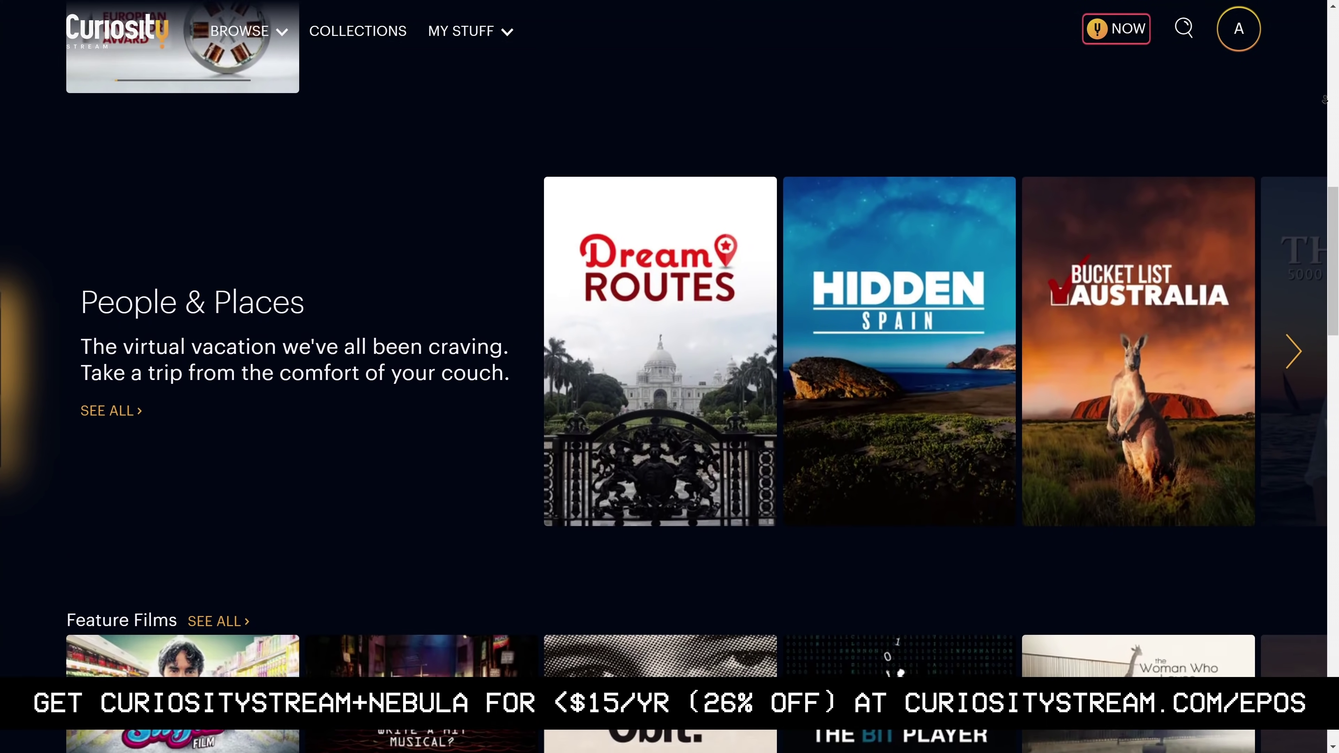
scroll(1324, 99, "down", 3)
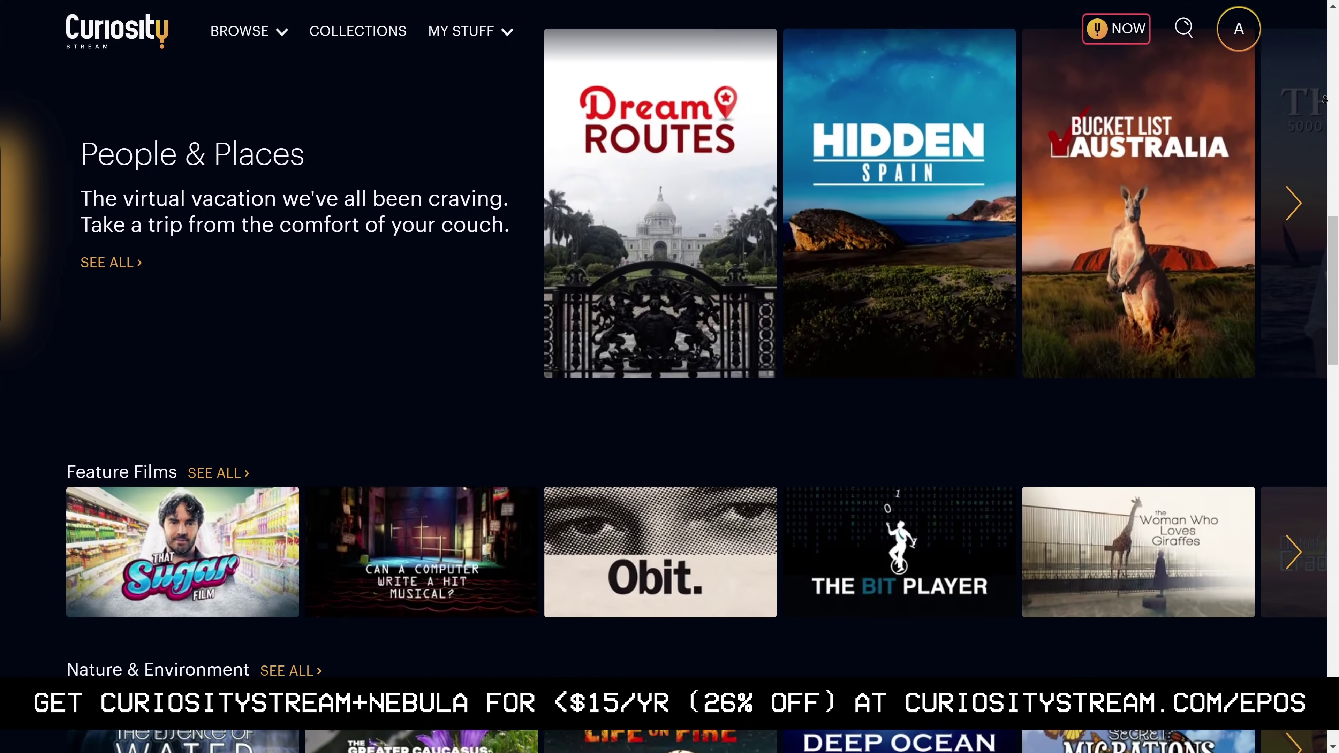
scroll(1324, 99, "down", 1)
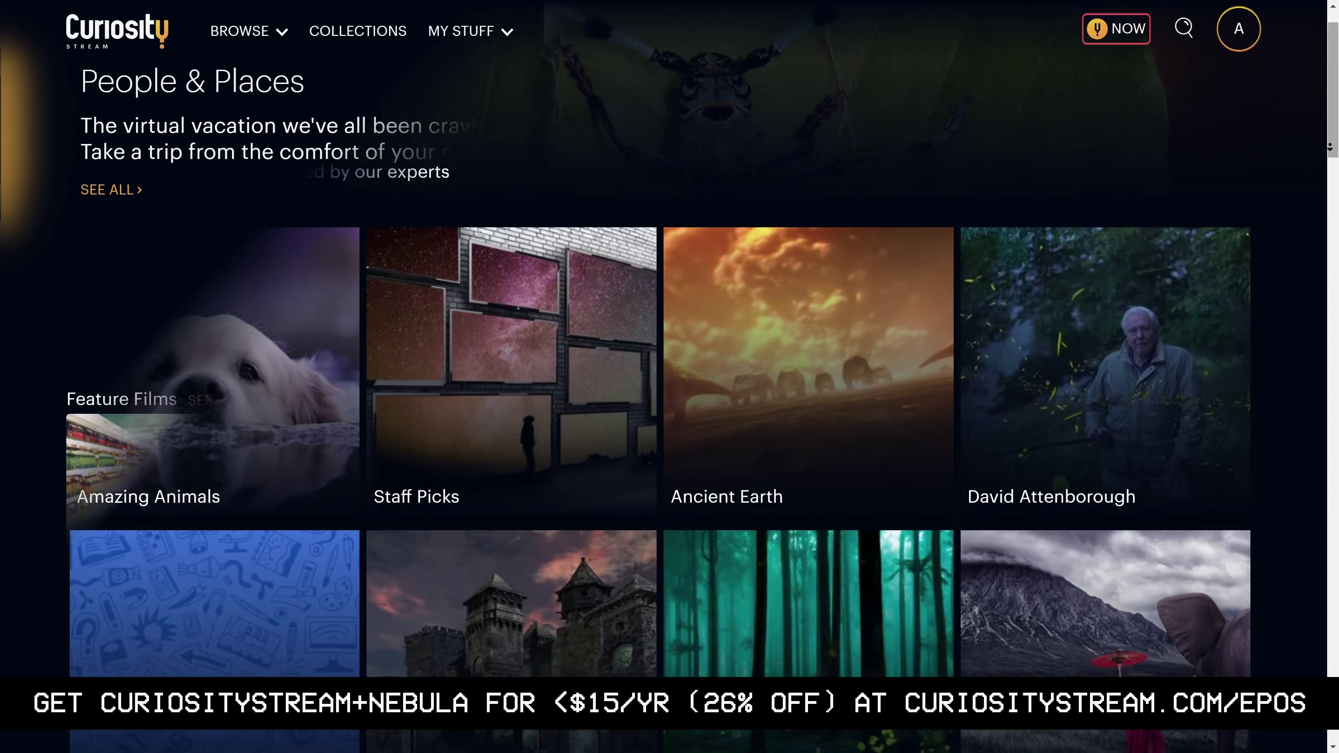
scroll(1329, 148, "down", 1)
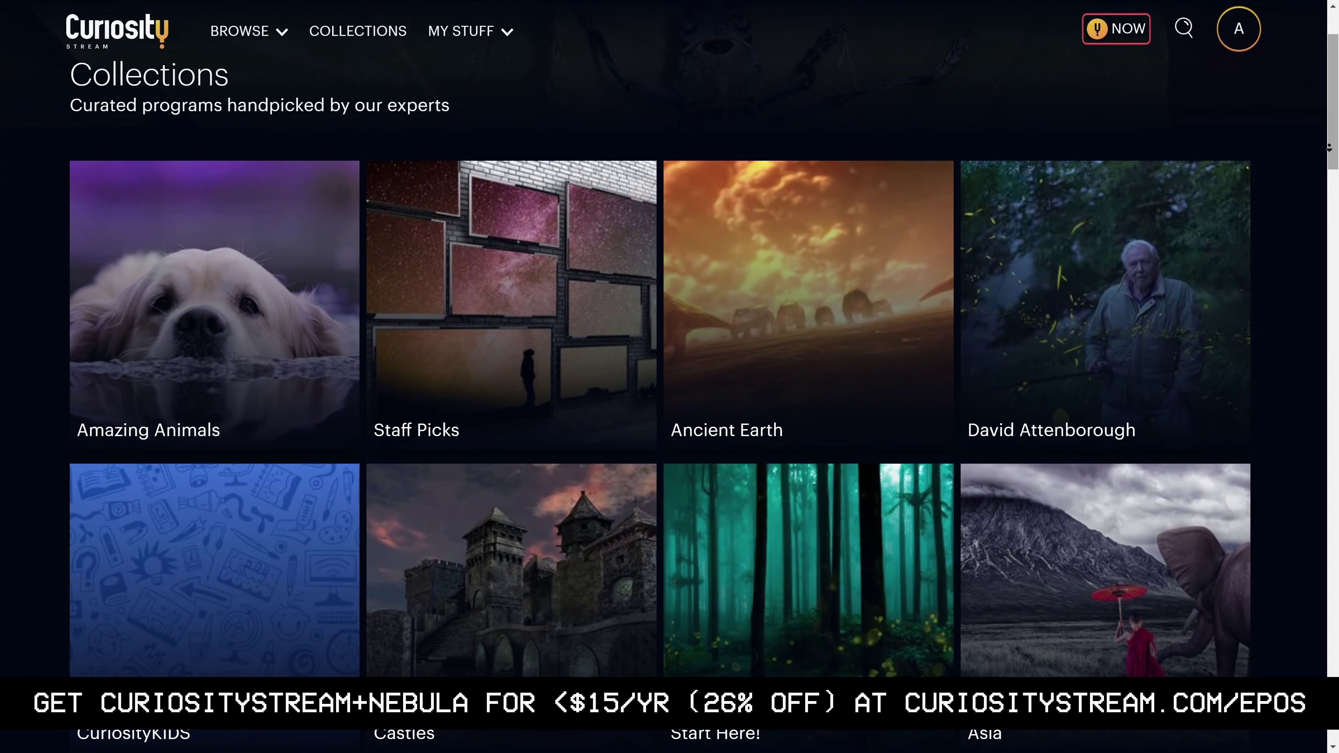
scroll(1329, 148, "down", 3)
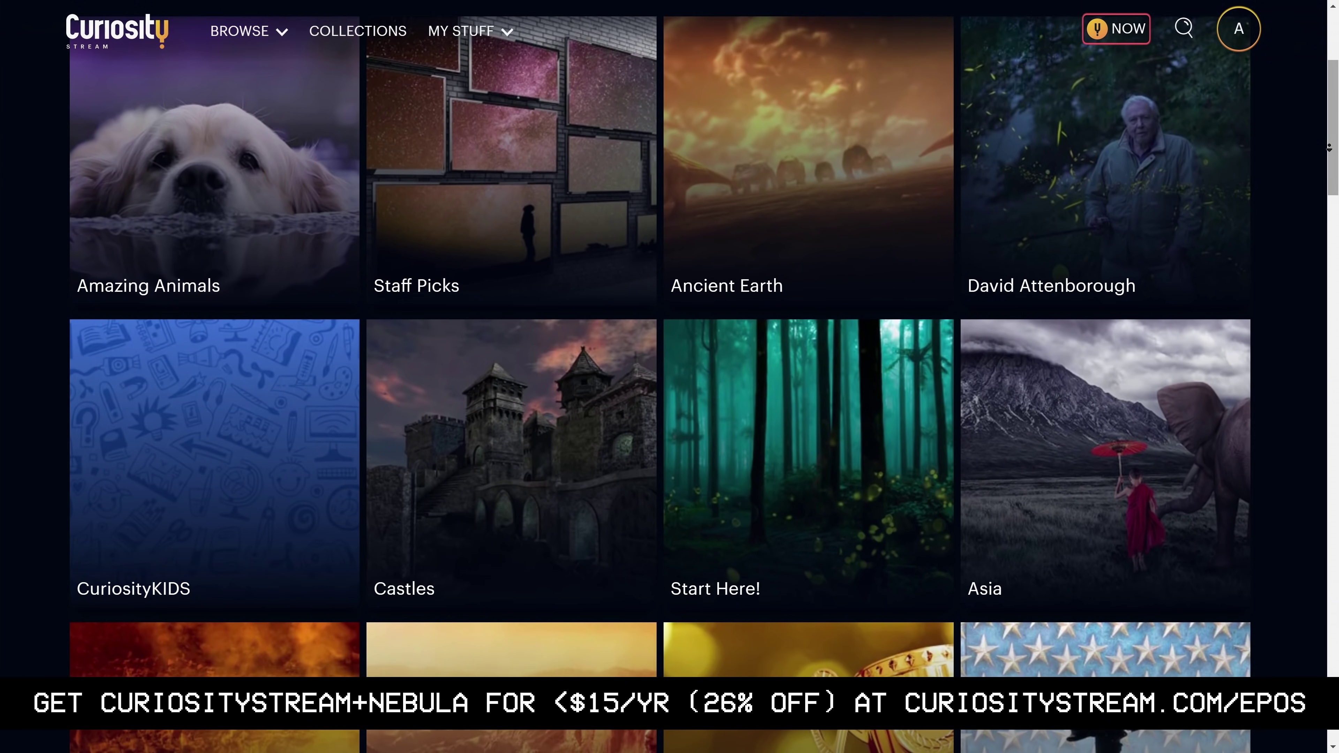
scroll(1329, 148, "down", 3)
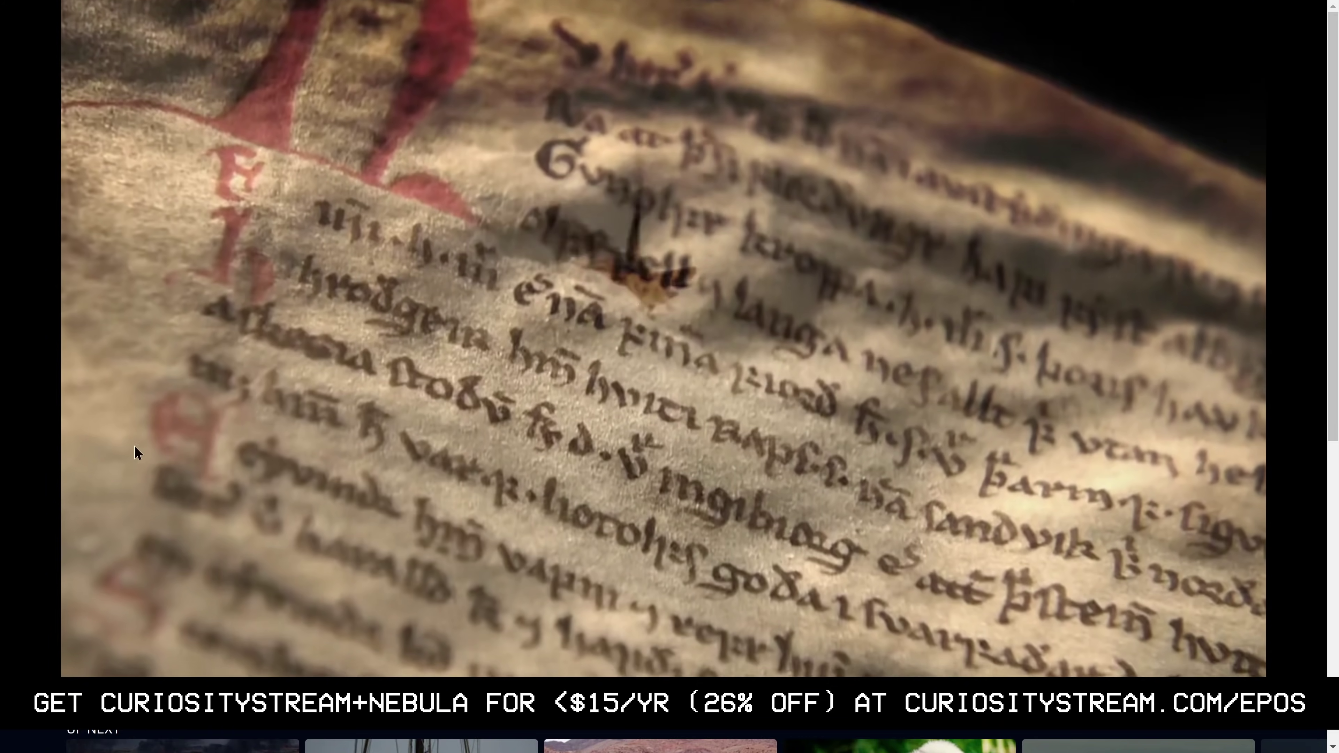
mouse_move(176, 448)
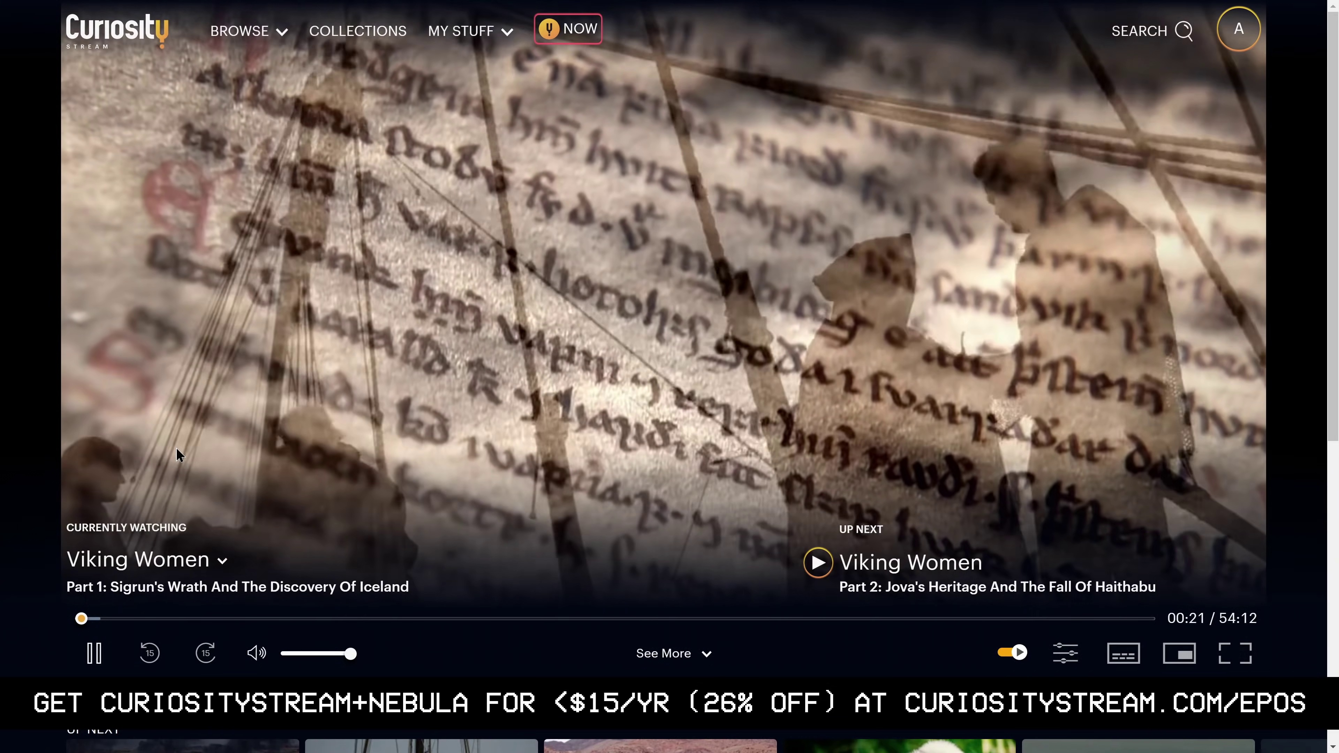